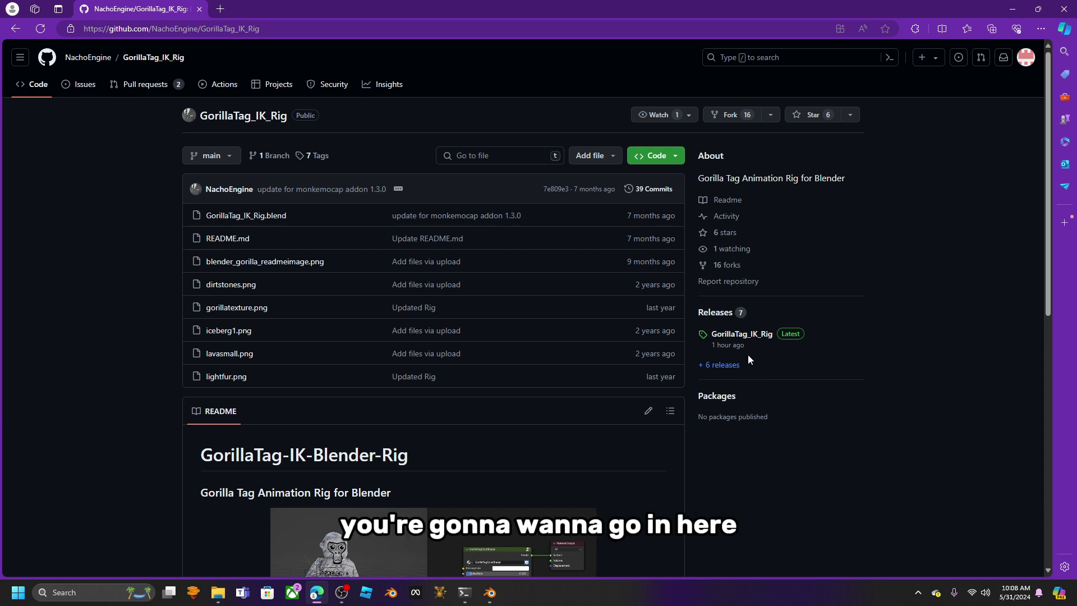
Download GorillaTag_IK_Rig.blend from the latest release assets and the AllGtagCosmetics repository ZIP
{"action": "left_click", "coordinate": [737, 335]}
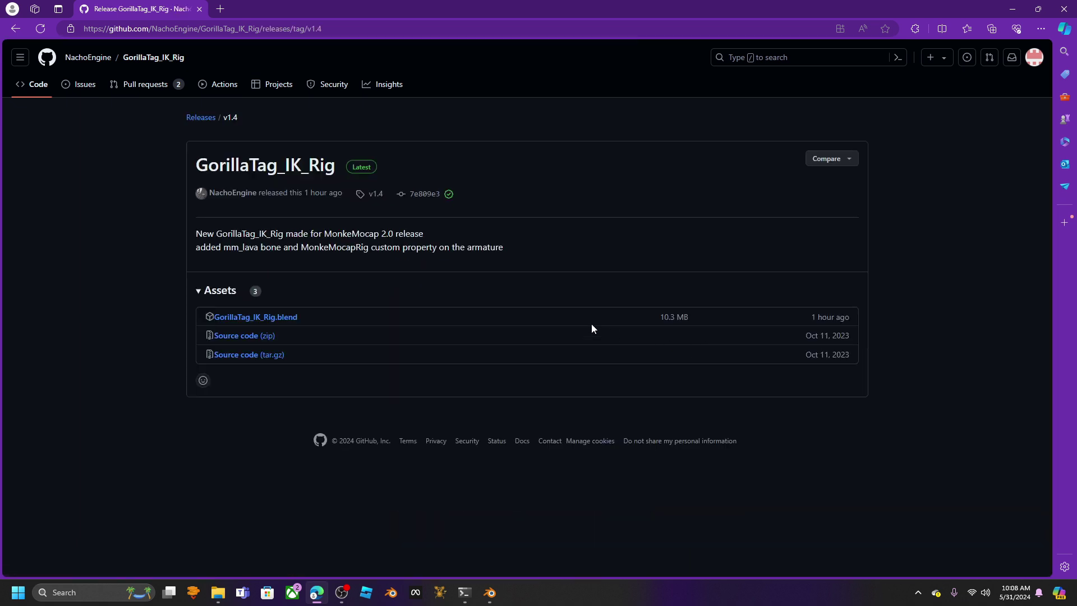
{"action": "left_click", "coordinate": [290, 318]}
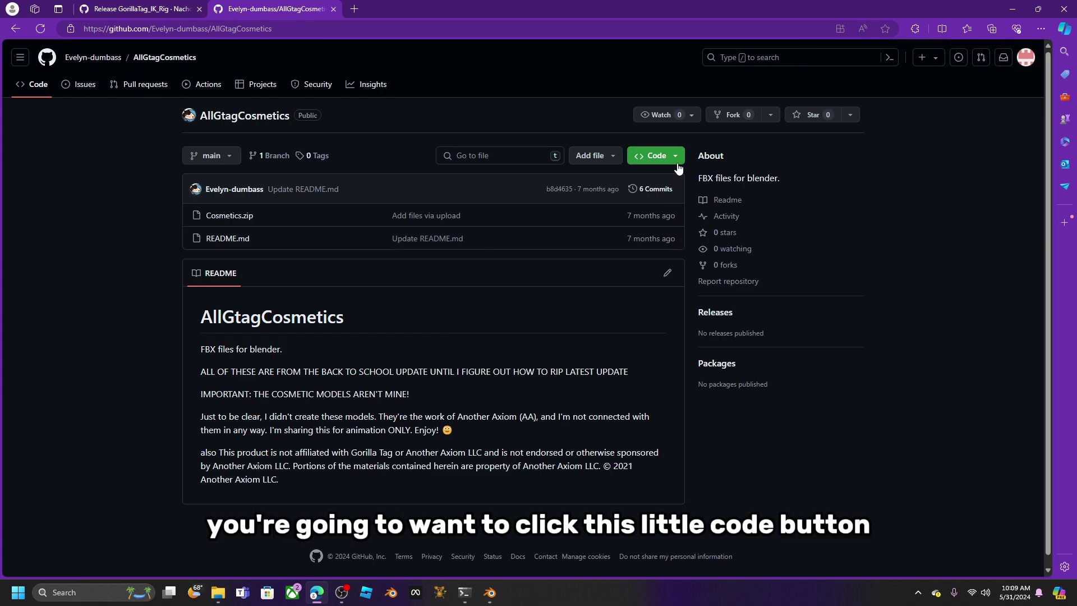
{"action": "left_click", "coordinate": [675, 157]}
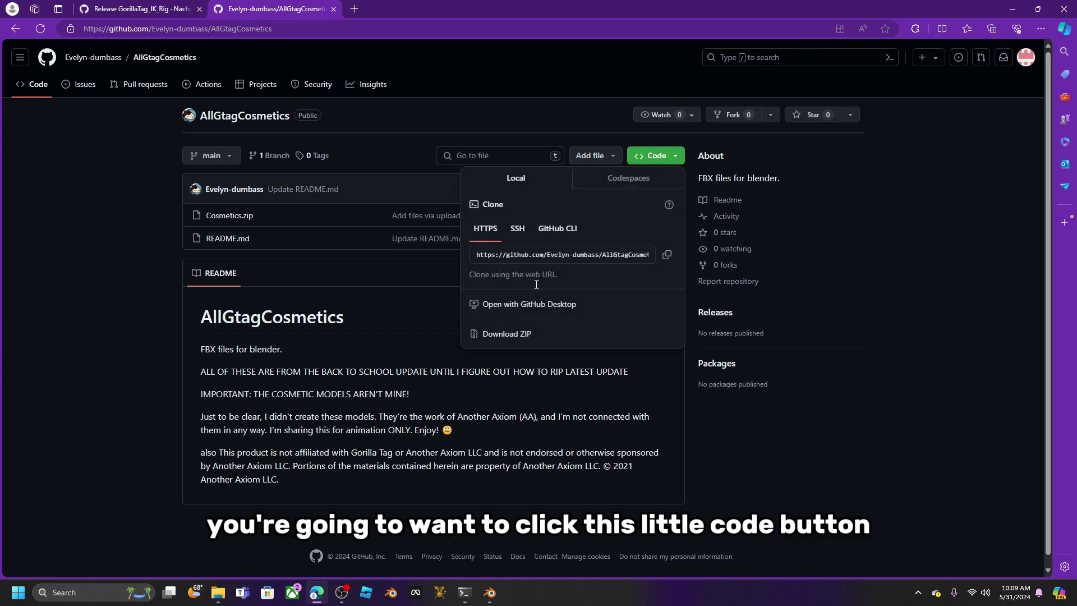
{"action": "left_click", "coordinate": [505, 334]}
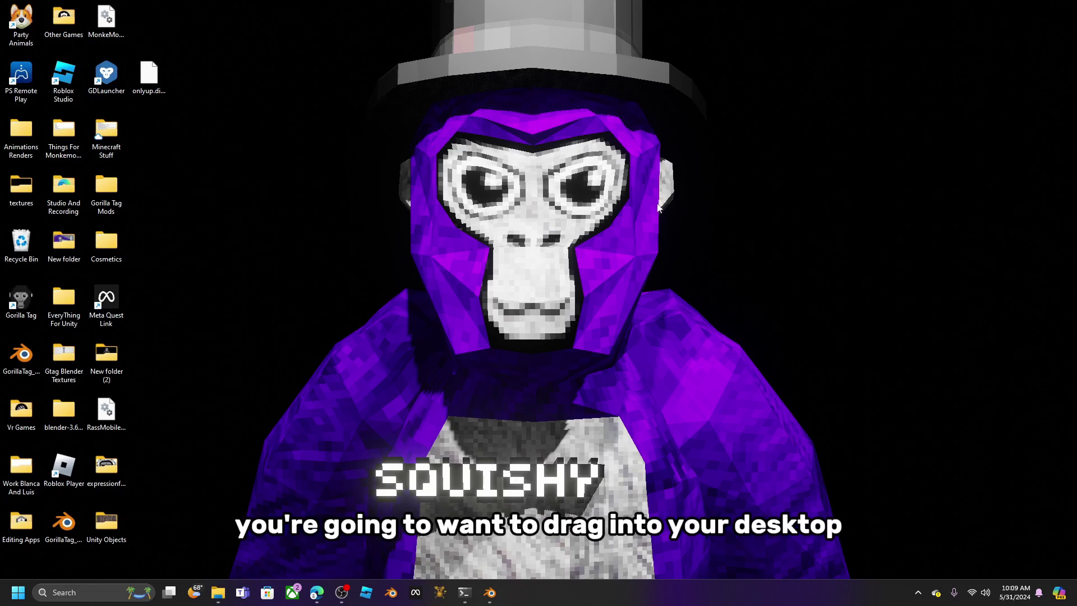
{"action": "right_click", "coordinate": [210, 140]}
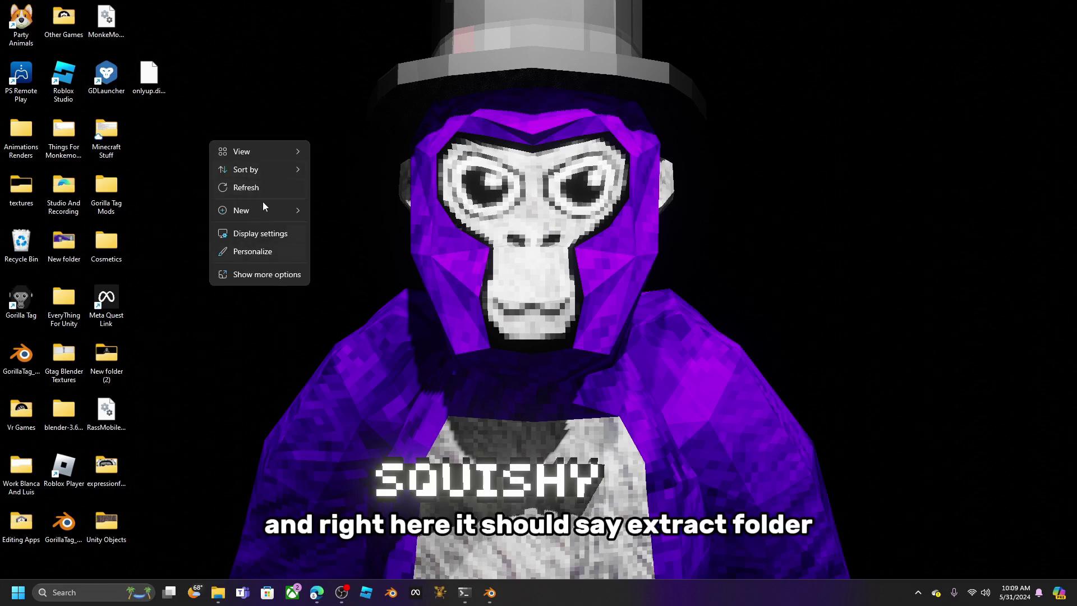
{"action": "left_click", "coordinate": [251, 23]}
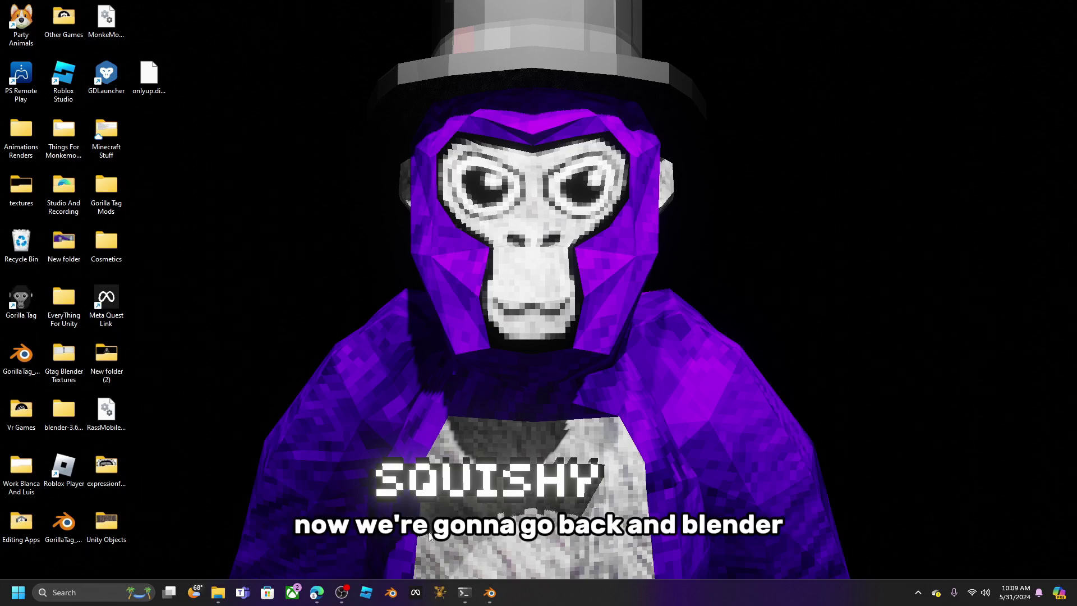
Open GorillaTag_IK_Rig.blend from the Downloads folder in Blender
{"action": "left_click", "coordinate": [489, 592]}
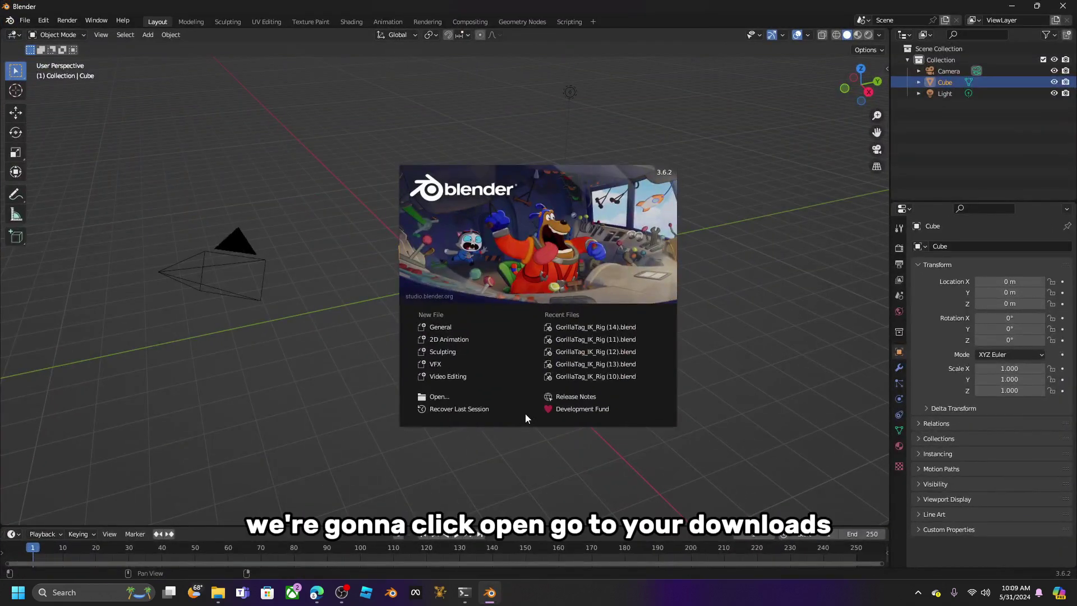
{"action": "left_click", "coordinate": [479, 396]}
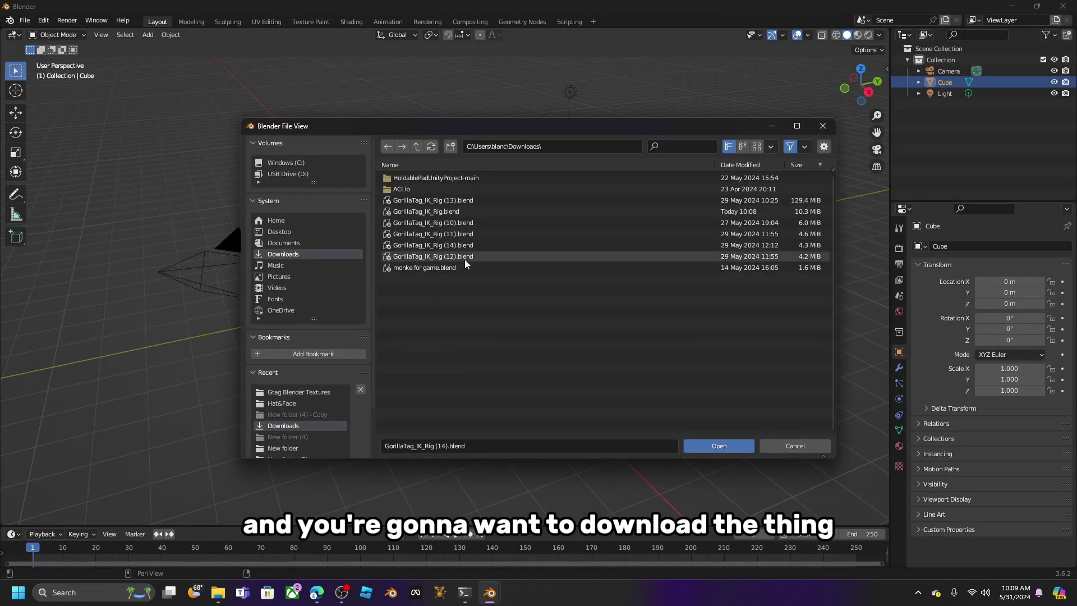
{"action": "double_click", "coordinate": [442, 210]}
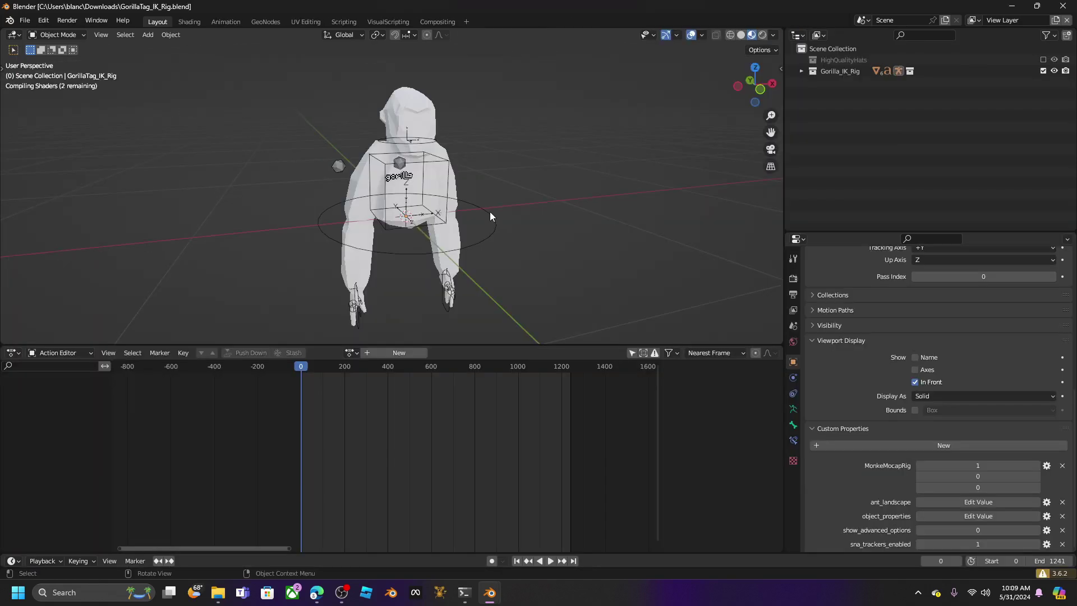
{"action": "middle_click_drag", "start_coordinate": [497, 213], "coordinate": [569, 244]}
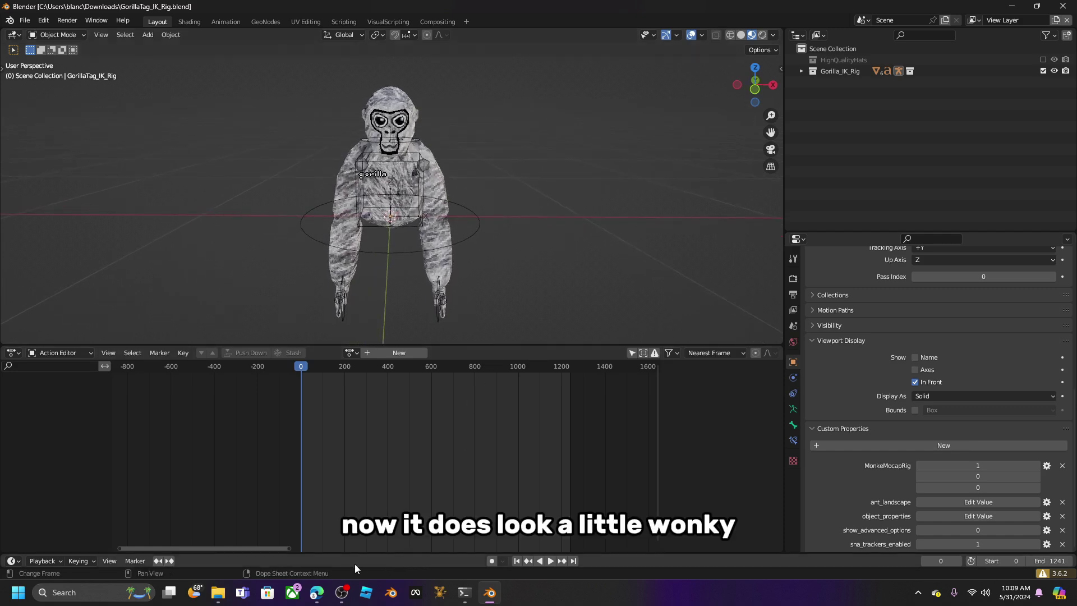
Close the timeline area and enlarge the 3D viewport downward and to the right
{"action": "right_click", "coordinate": [299, 557]}
{"action": "left_click", "coordinate": [290, 564]}
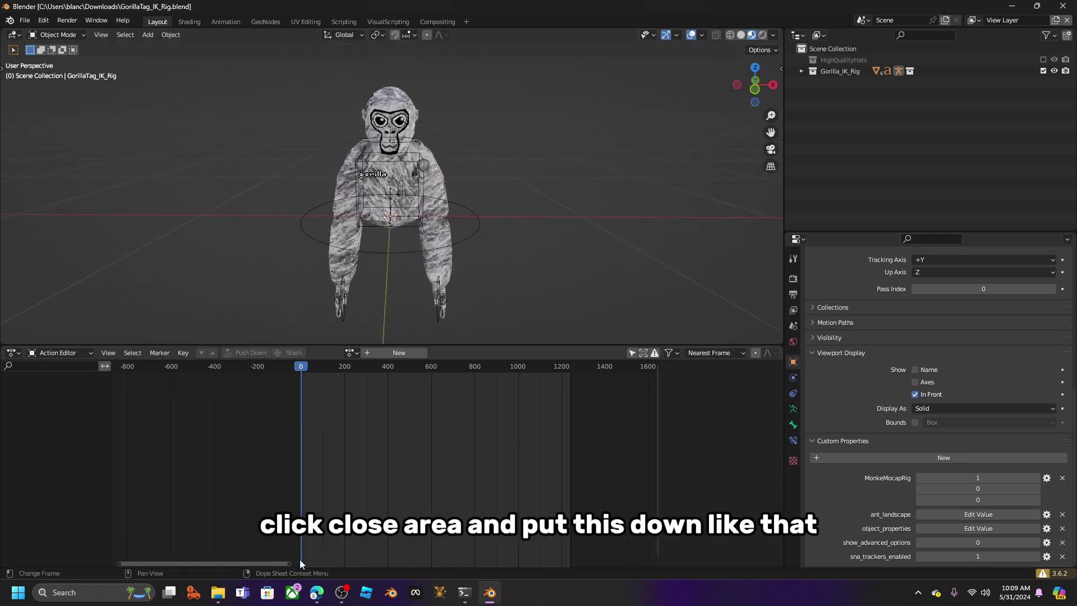
{"action": "left_click_drag", "start_coordinate": [510, 344], "coordinate": [498, 496]}
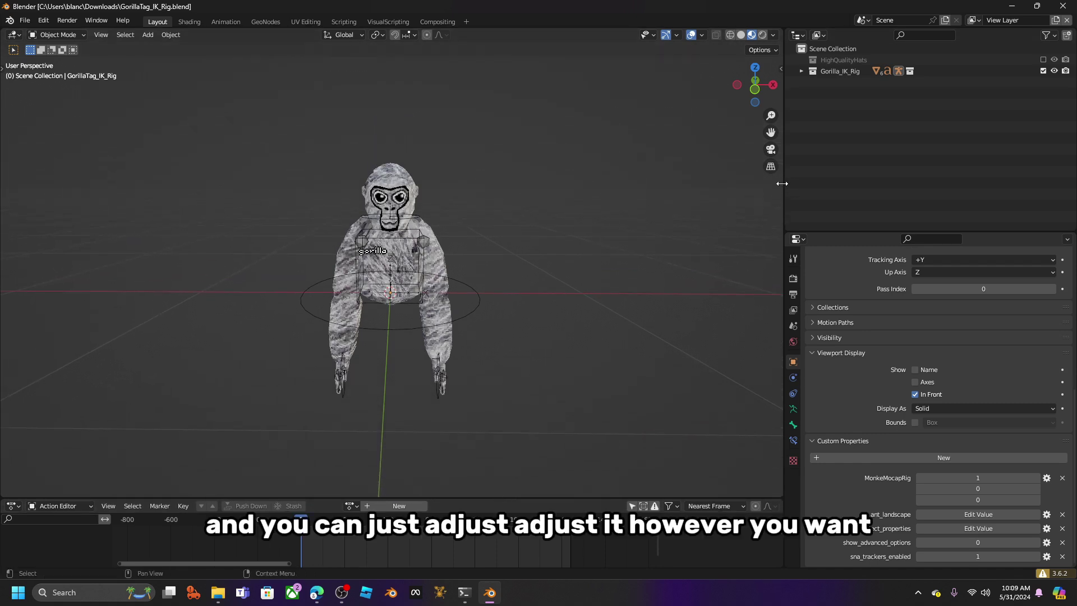
{"action": "left_click_drag", "start_coordinate": [778, 185], "coordinate": [862, 180]}
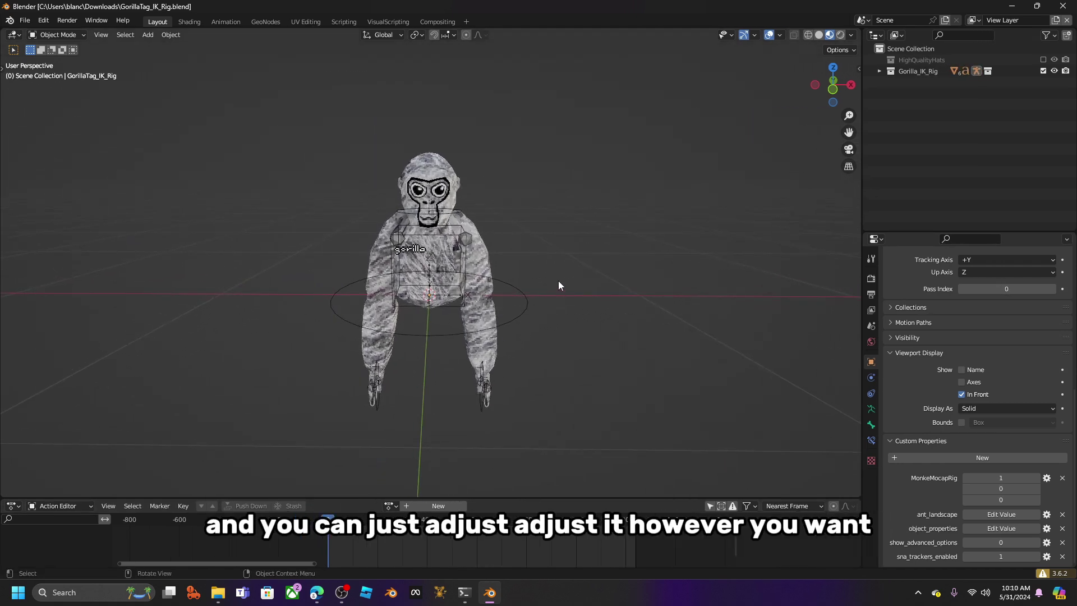
{"action": "middle_click_drag", "start_coordinate": [557, 283], "coordinate": [419, 251]}
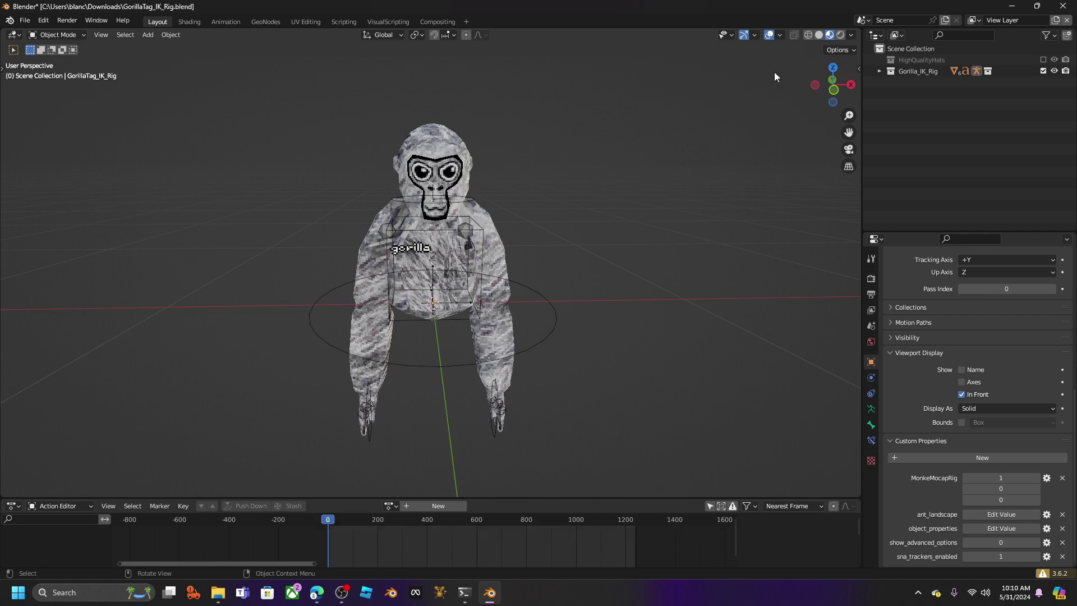
Switch to Rendered shading and add a Sun light, moved up to the upper left
{"action": "left_click", "coordinate": [840, 38]}
{"action": "mouse_move", "coordinate": [722, 179]}
{"action": "middle_mouse_down"}
{"action": "mouse_move", "coordinate": [476, 194]}
{"action": "mouse_move", "coordinate": [571, 190]}
{"action": "mouse_move", "coordinate": [539, 202]}
{"action": "mouse_move", "coordinate": [547, 189]}
{"action": "middle_mouse_up"}
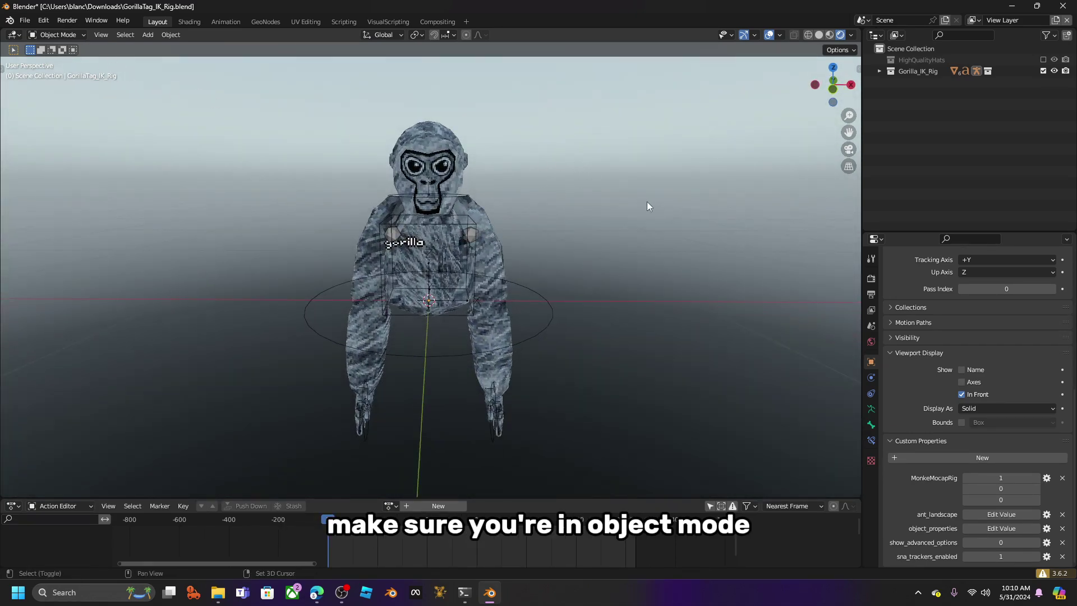
{"action": "key", "text": "shift+a"}
{"action": "mouse_move", "coordinate": [626, 341]}
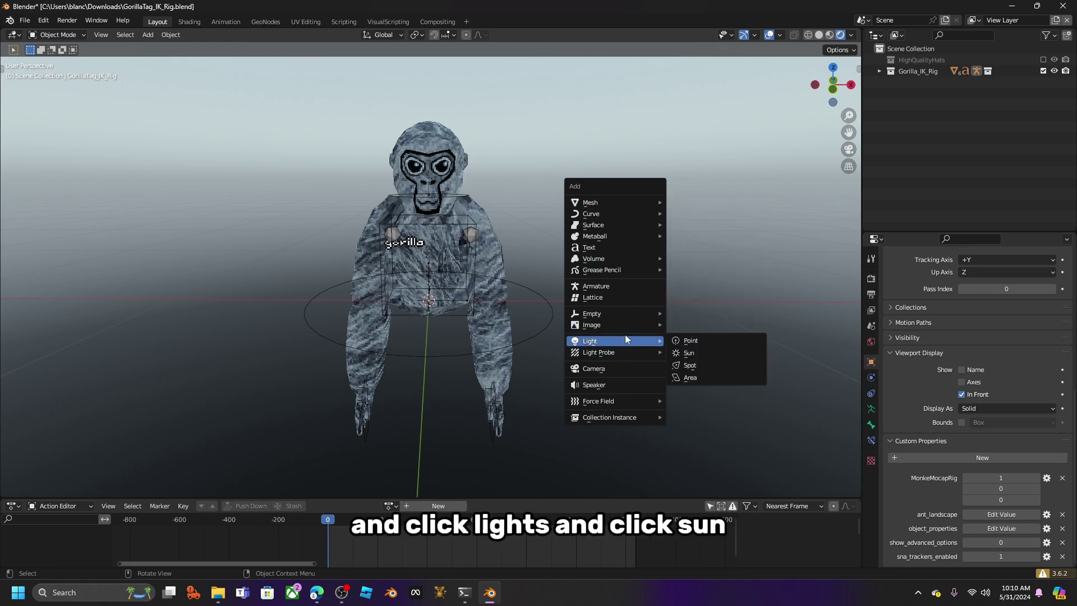
{"action": "left_click", "coordinate": [705, 355]}
{"action": "scroll", "coordinate": [536, 275], "scroll_direction": "down", "scroll_amount": 3}
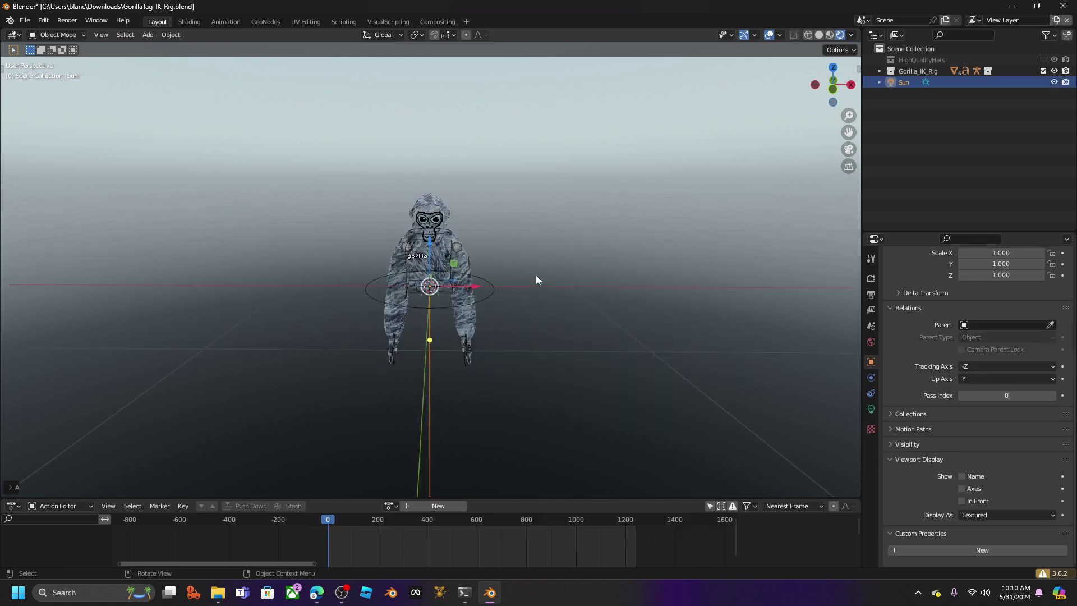
{"action": "left_click_drag", "start_coordinate": [434, 243], "coordinate": [245, 153]}
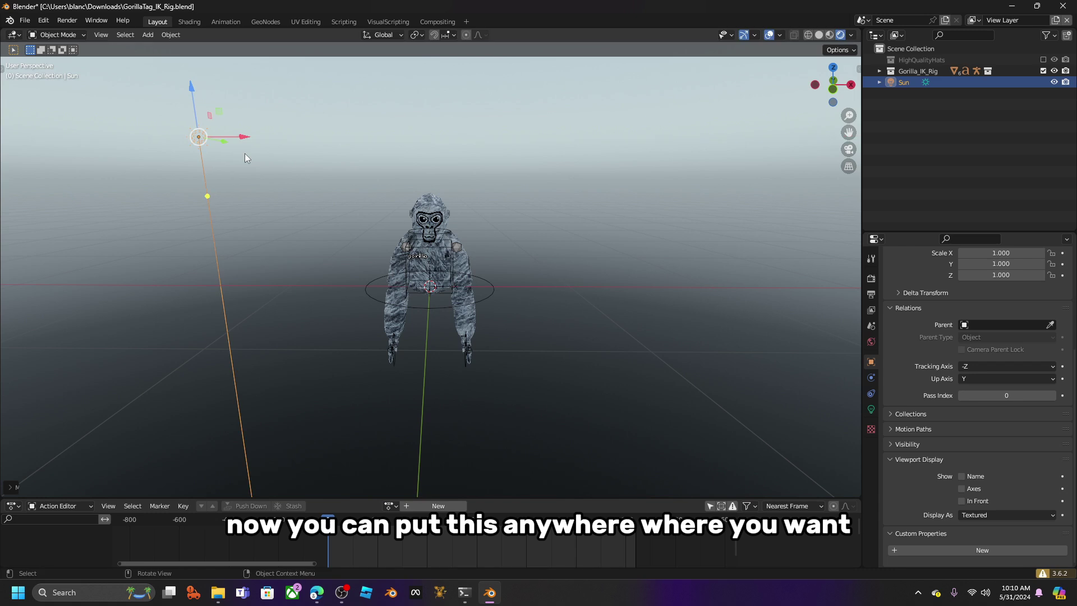
Set the Sun's light strength to 20
{"action": "left_click", "coordinate": [871, 409]}
{"action": "left_click", "coordinate": [1024, 355]}
{"action": "key", "text": "BackSpace"}
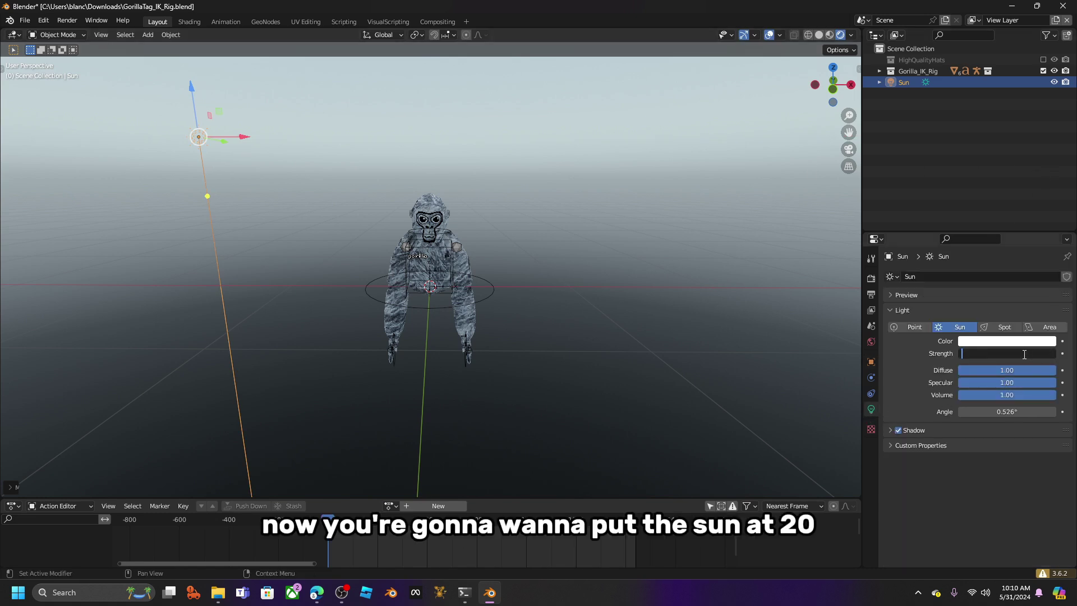
{"action": "type", "text": "20"}
{"action": "key", "text": "Return"}
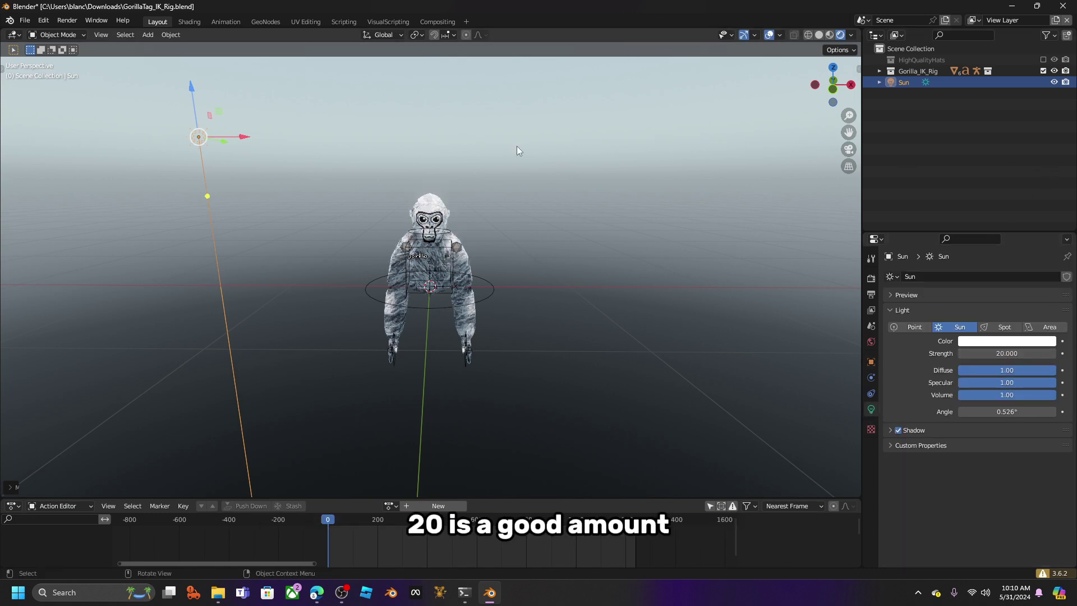
Rotate the Sun so its light points down and to the left
{"action": "mouse_move", "coordinate": [296, 177]}
{"action": "middle_mouse_down"}
{"action": "mouse_move", "coordinate": [275, 167]}
{"action": "mouse_move", "coordinate": [286, 165]}
{"action": "middle_mouse_up"}
{"action": "left_click_drag", "start_coordinate": [377, 159], "coordinate": [344, 214]}
{"action": "middle_click_drag", "start_coordinate": [343, 215], "coordinate": [207, 260]}
{"action": "left_click_drag", "start_coordinate": [221, 195], "coordinate": [173, 208]}
{"action": "middle_click_drag", "start_coordinate": [173, 208], "coordinate": [284, 247]}
{"action": "left_click_drag", "start_coordinate": [284, 246], "coordinate": [232, 250]}
{"action": "middle_click_drag", "start_coordinate": [233, 250], "coordinate": [269, 247]}
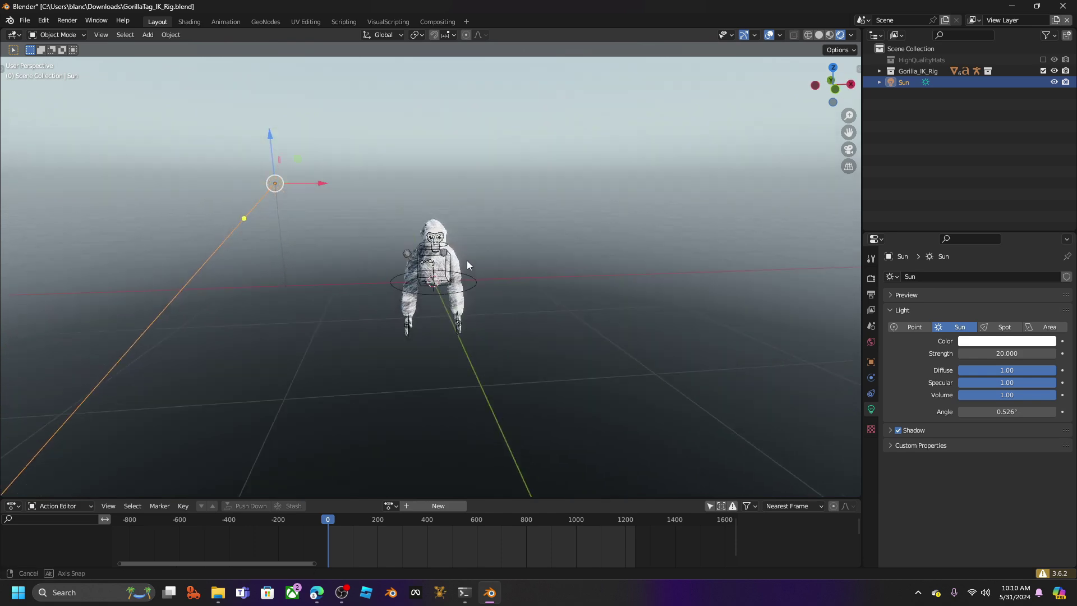
{"action": "scroll", "coordinate": [269, 247], "scroll_direction": "up", "scroll_amount": 3}
Lower the Sun's strength from 20 to 15
{"action": "left_click", "coordinate": [972, 351]}
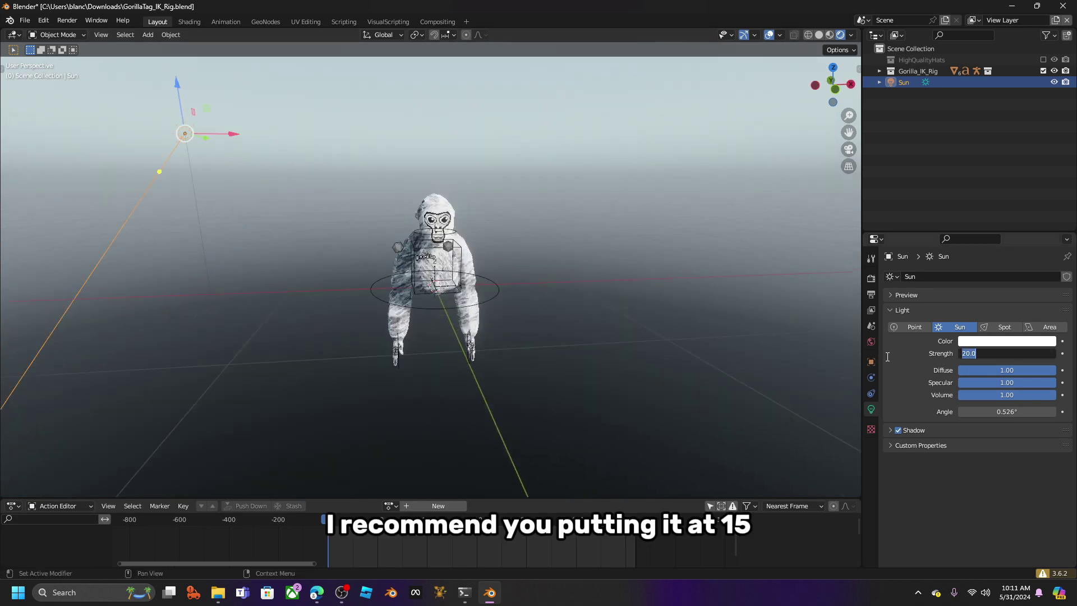
{"action": "key", "text": "BackSpace"}
{"action": "type", "text": "15"}
{"action": "key", "text": "Return"}
{"action": "scroll", "coordinate": [599, 193], "scroll_direction": "up", "scroll_amount": 5}
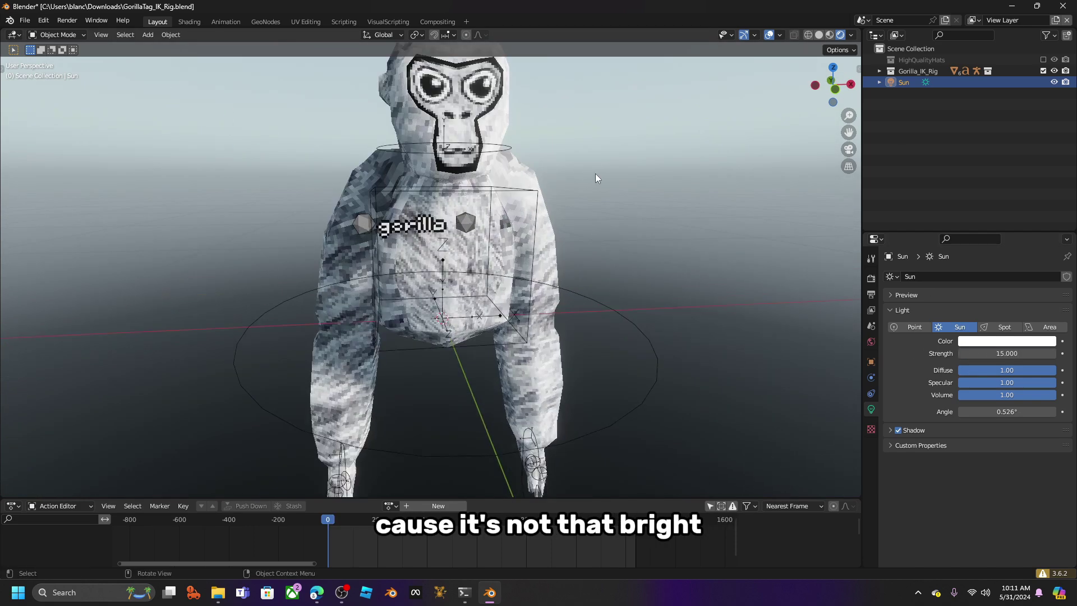
{"action": "middle_click_drag", "start_coordinate": [618, 188], "coordinate": [679, 220]}
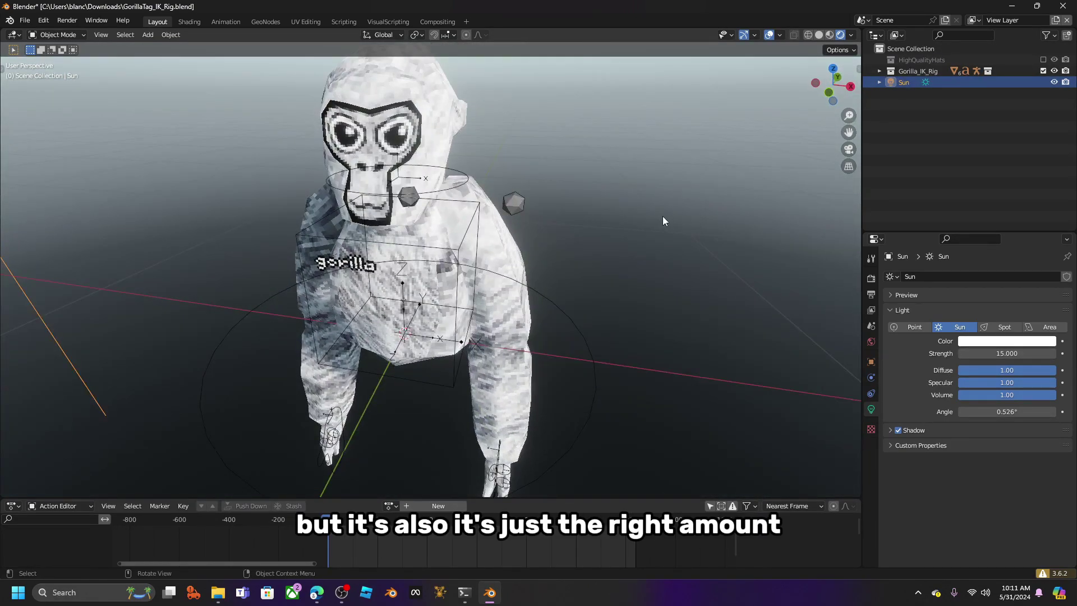
{"action": "scroll", "coordinate": [663, 218], "scroll_direction": "down", "scroll_amount": 3}
Inspect the Sun's shadow options and the render's screen space reflections settings
{"action": "left_click", "coordinate": [922, 432]}
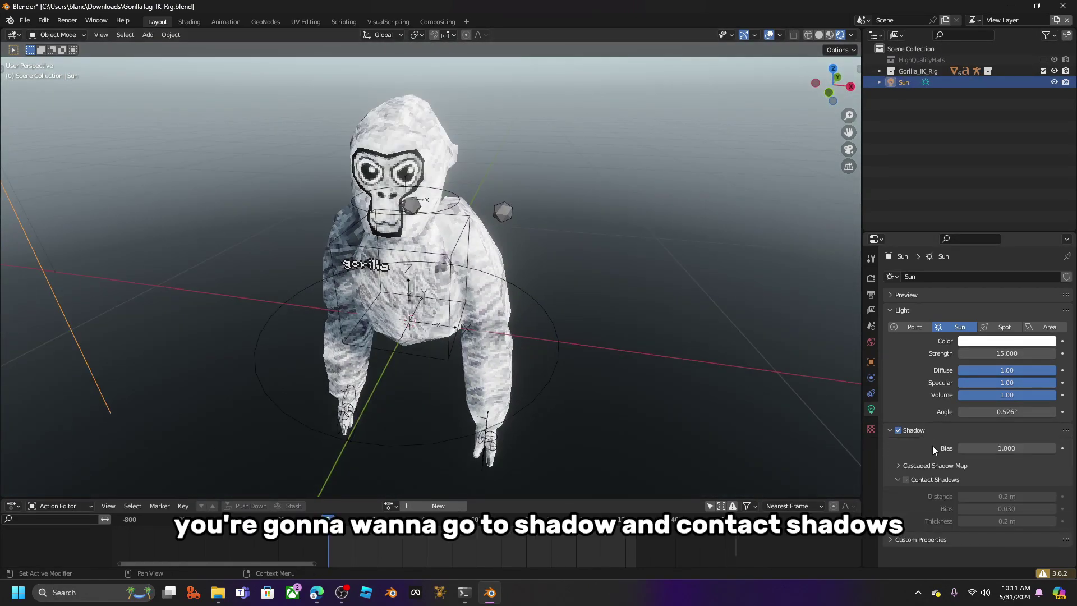
{"action": "left_click", "coordinate": [909, 481]}
{"action": "left_click", "coordinate": [928, 436]}
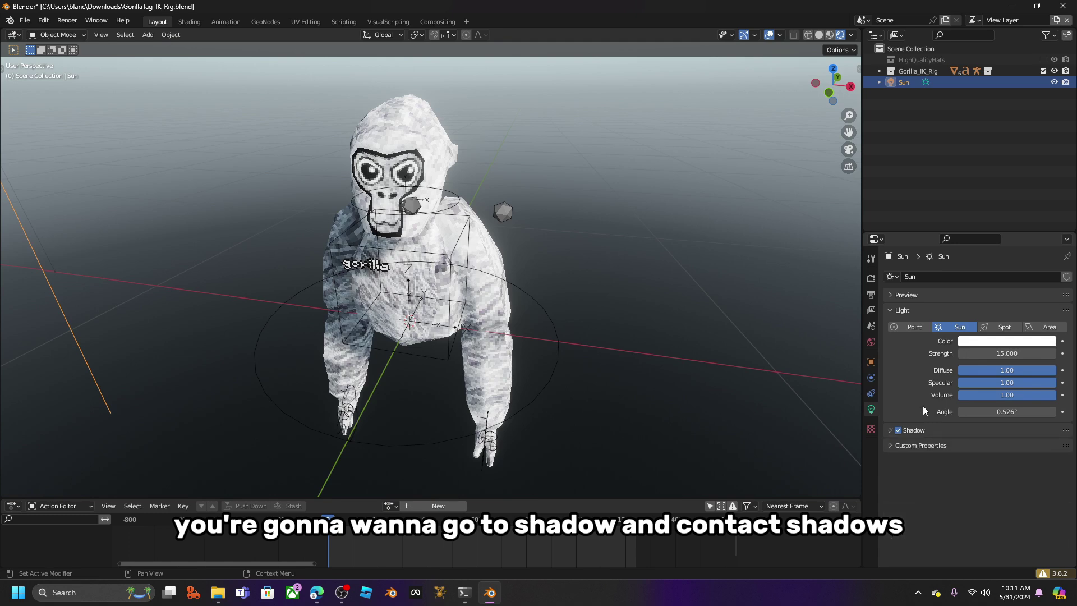
{"action": "left_click", "coordinate": [871, 279]}
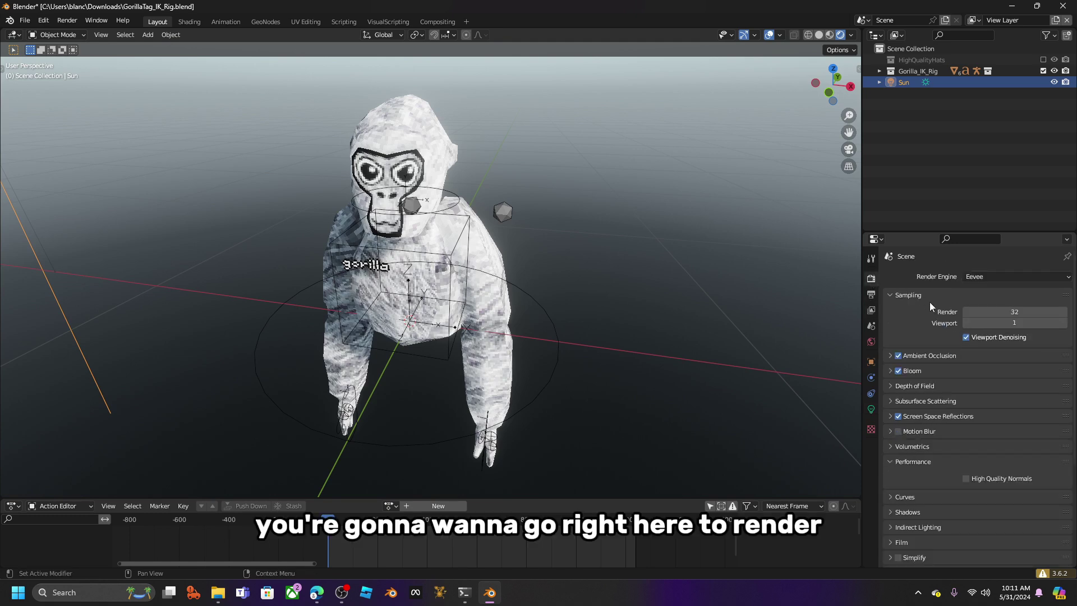
{"action": "left_click", "coordinate": [929, 418]}
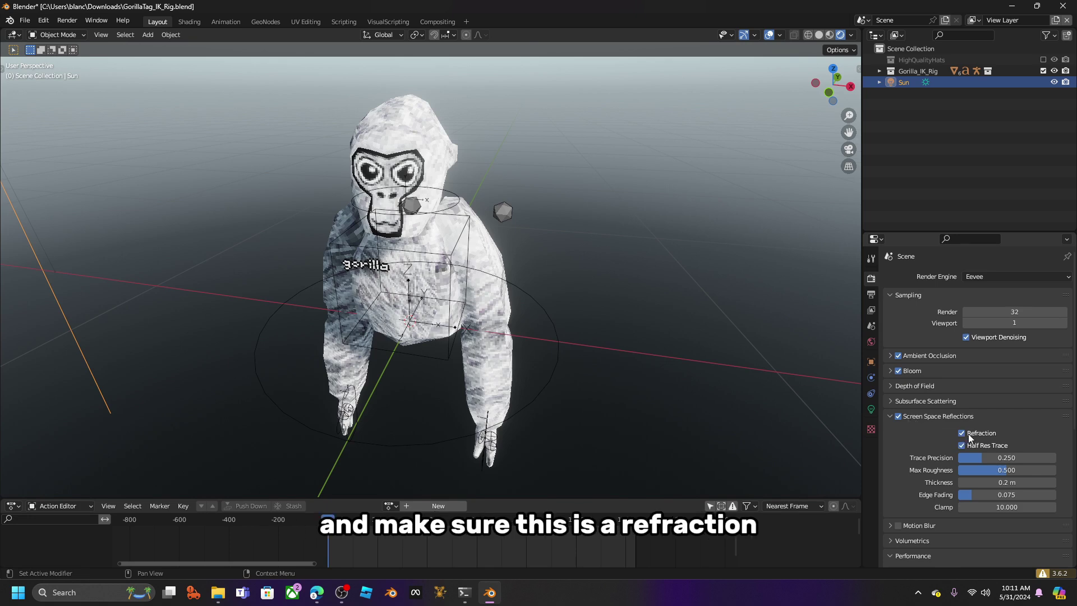
Set the gorilla mesh to Shade Flat after trying auto smooth and smooth shading
{"action": "middle_click_drag", "start_coordinate": [645, 235], "coordinate": [988, 399]}
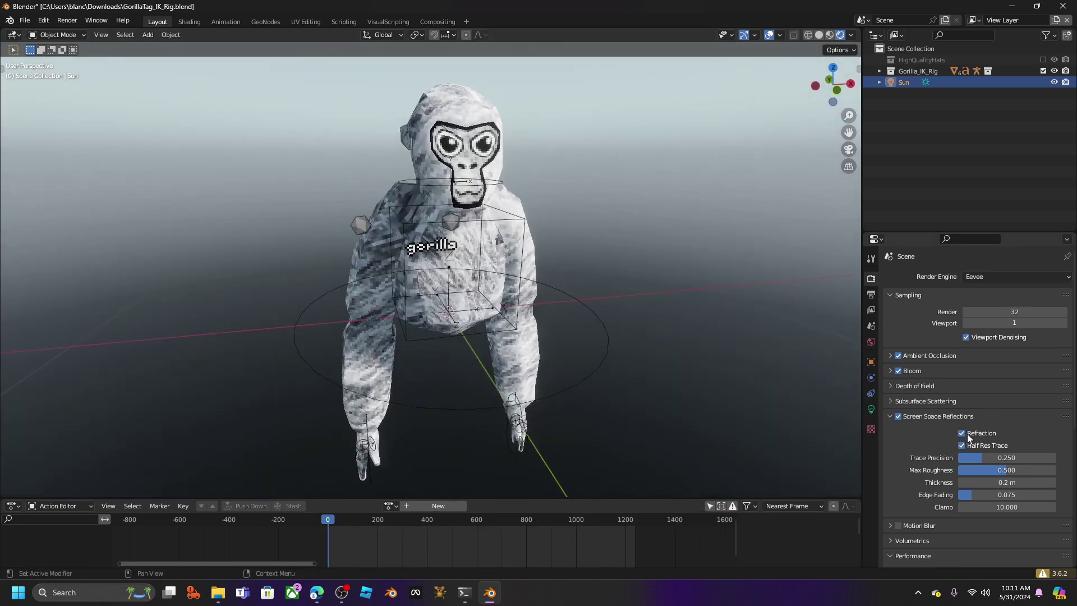
{"action": "left_click", "coordinate": [456, 97]}
{"action": "right_click", "coordinate": [624, 173]}
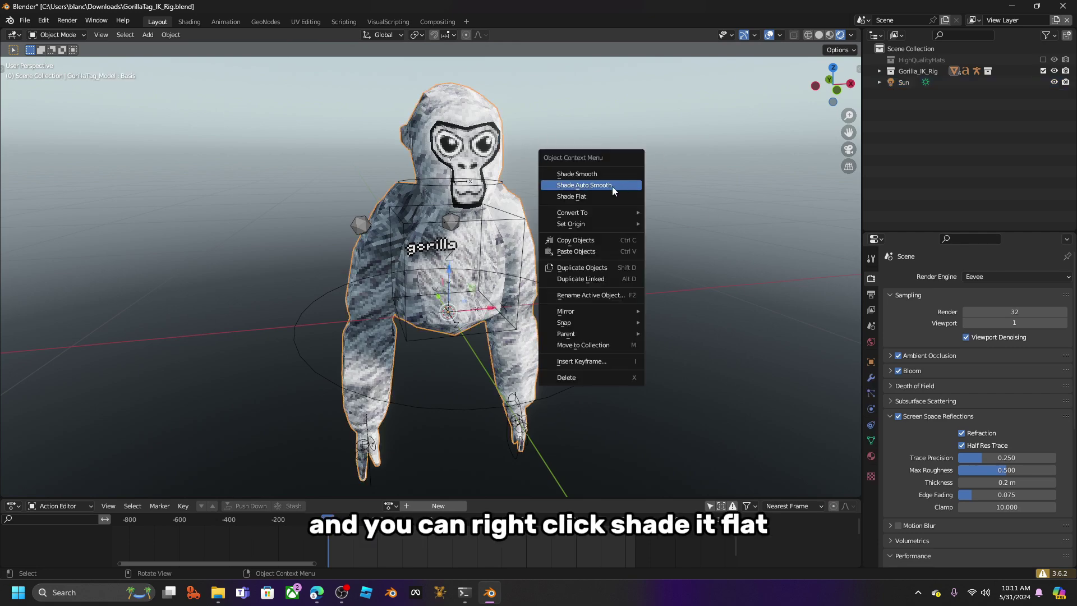
{"action": "left_click", "coordinate": [583, 198]}
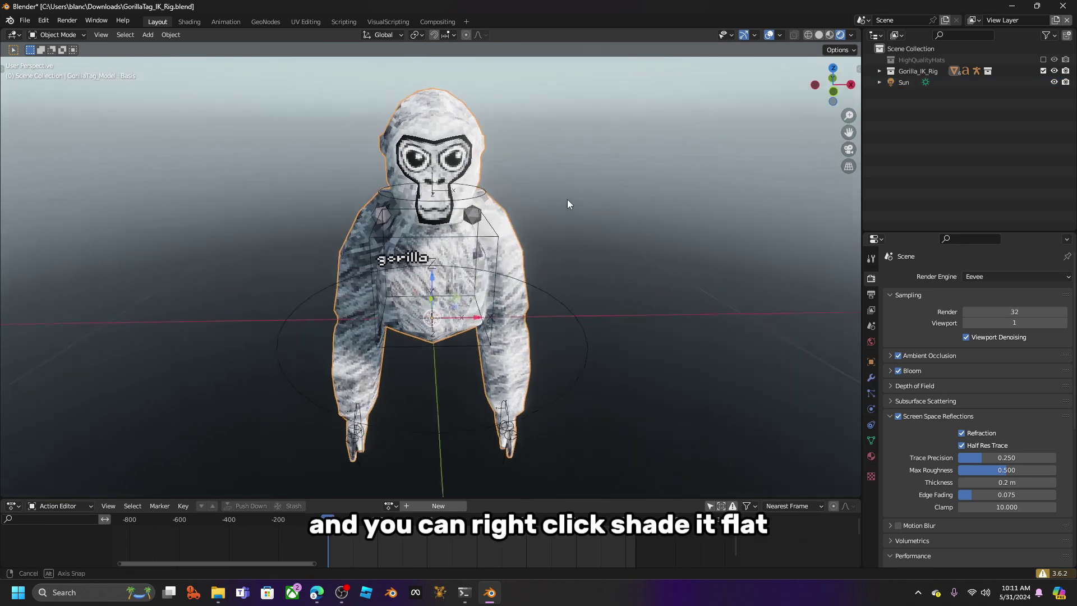
{"action": "right_click", "coordinate": [566, 201]}
{"action": "left_click", "coordinate": [571, 193]}
{"action": "right_click", "coordinate": [571, 194]}
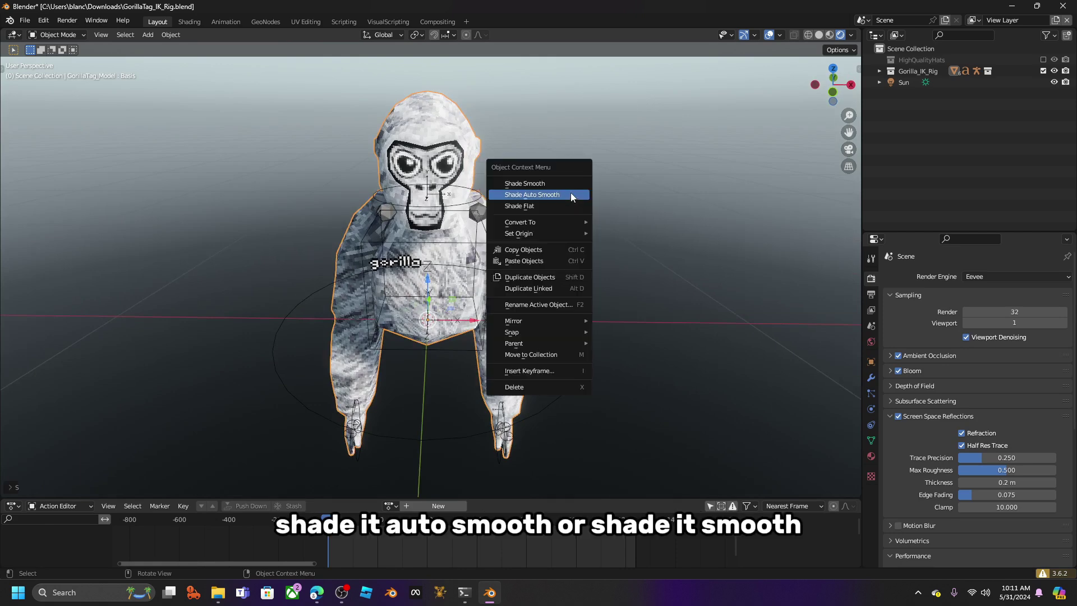
{"action": "left_click", "coordinate": [567, 184]}
{"action": "right_click", "coordinate": [567, 186]}
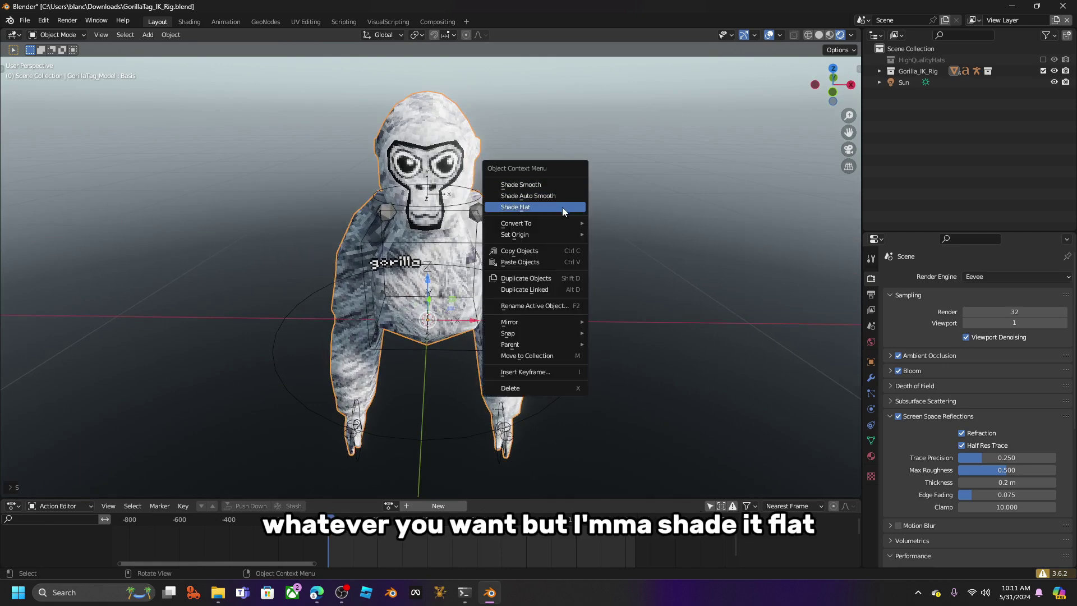
{"action": "left_click", "coordinate": [562, 207]}
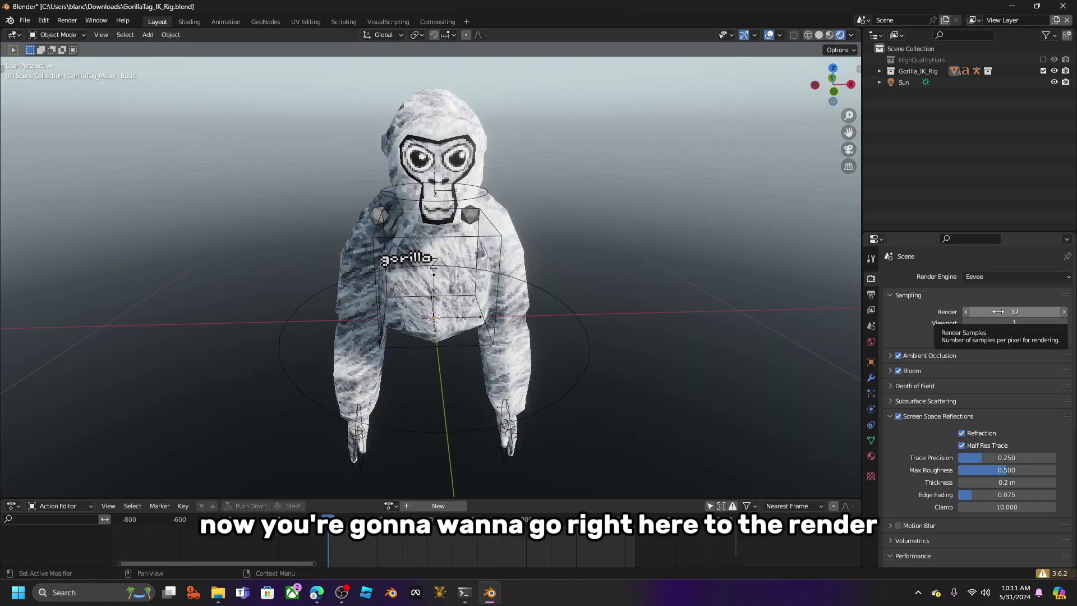
Set the render samples to 2
{"action": "left_click", "coordinate": [990, 312]}
{"action": "type", "text": "2"}
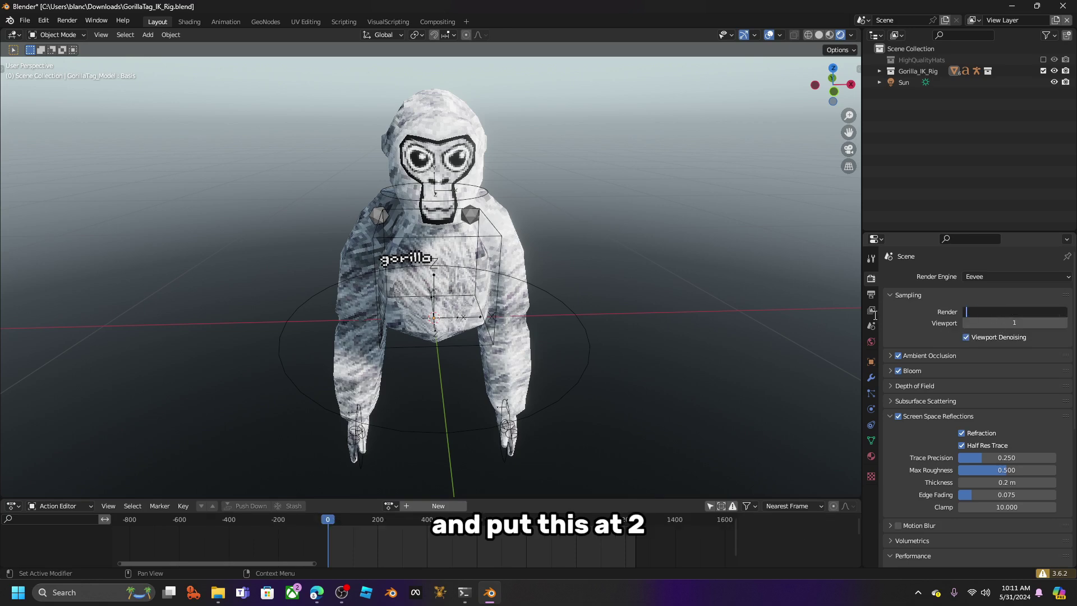
{"action": "key", "text": "Return"}
{"action": "middle_click_drag", "start_coordinate": [641, 235], "coordinate": [561, 241]}
{"action": "scroll", "coordinate": [544, 225], "scroll_direction": "up", "scroll_amount": 5}
{"action": "scroll", "coordinate": [560, 241], "scroll_direction": "down", "scroll_amount": 4}
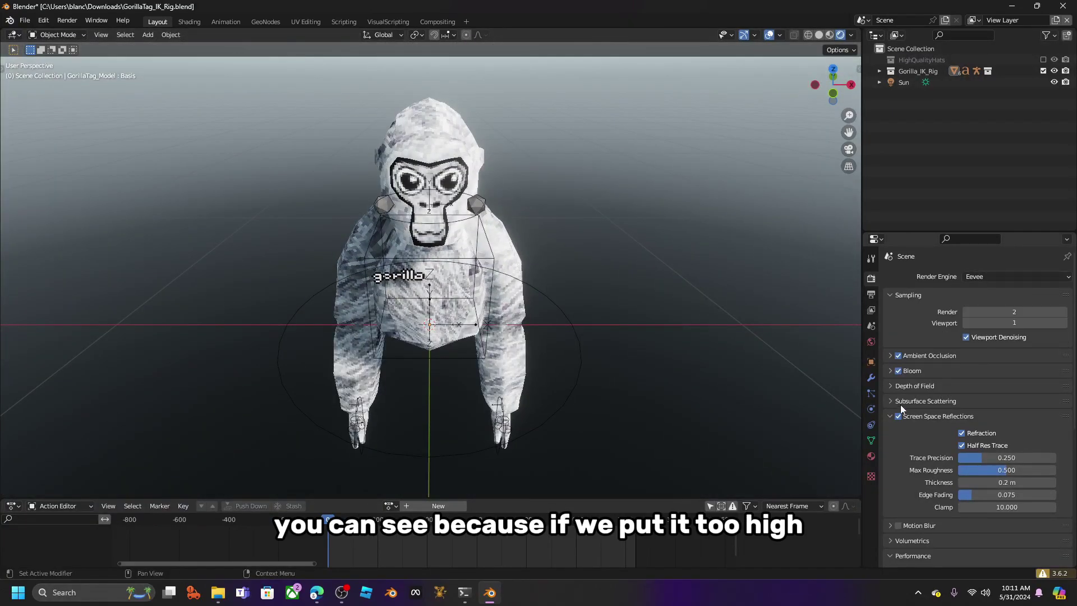
Turn off Bloom in the render settings
{"action": "left_click", "coordinate": [944, 385]}
{"action": "left_click", "coordinate": [932, 384]}
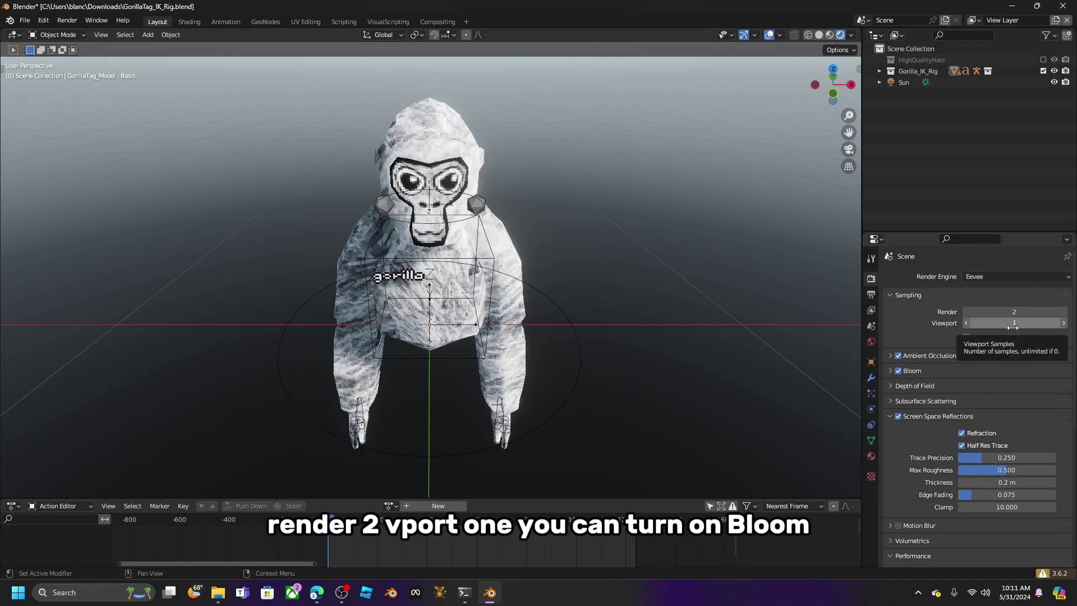
{"action": "left_click", "coordinate": [899, 370]}
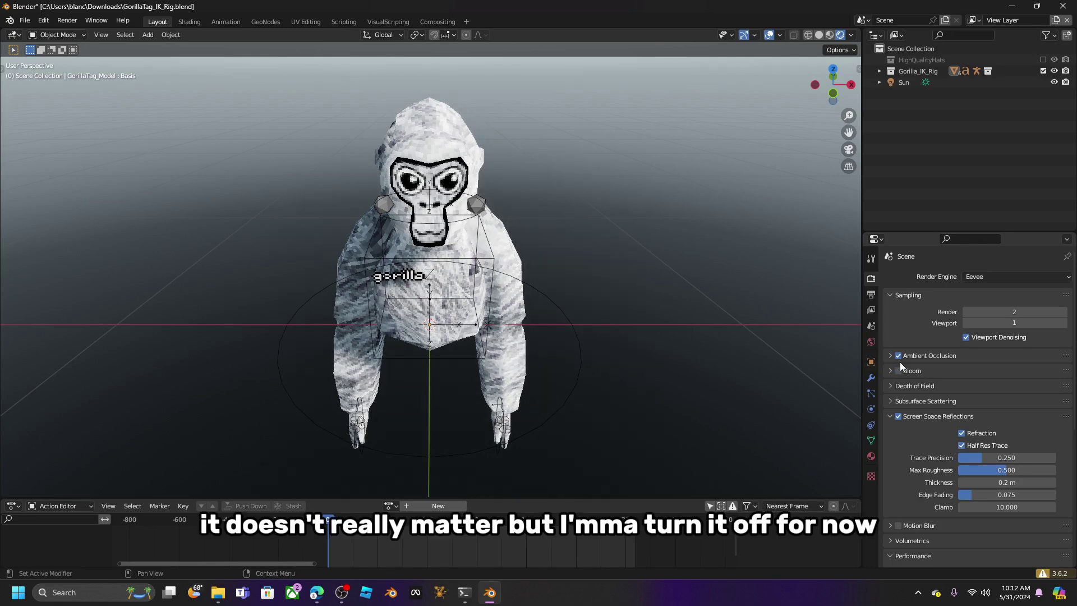
{"action": "middle_click_drag", "start_coordinate": [638, 397], "coordinate": [640, 343]}
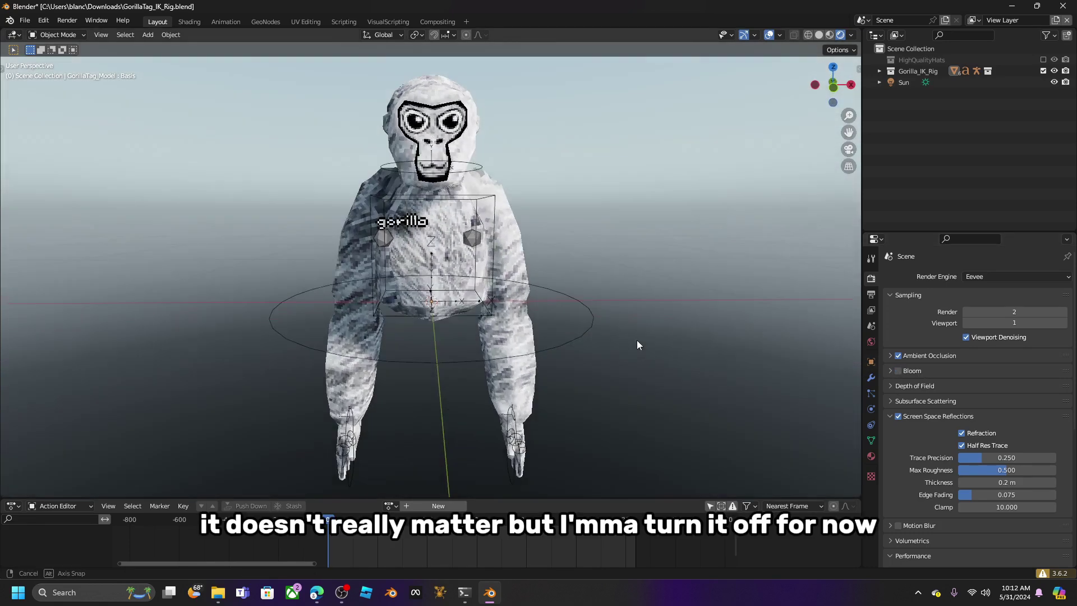
{"action": "left_click", "coordinate": [413, 230]}
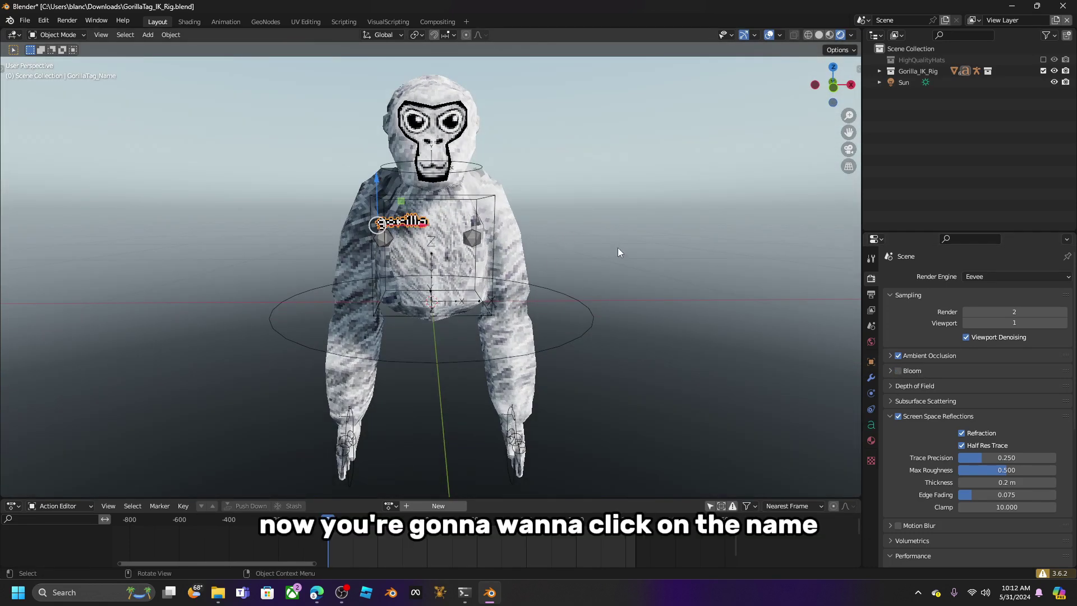
Change the name tag text to SQUISHY and return to Object Mode
{"action": "key", "text": "Tab"}
{"action": "key", "text": "BackSpace"}
{"action": "key", "text": "BackSpace"}
{"action": "key", "text": "BackSpace"}
{"action": "key", "text": "BackSpace"}
{"action": "key", "text": "BackSpace"}
{"action": "key", "text": "BackSpace"}
{"action": "key", "text": "BackSpace"}
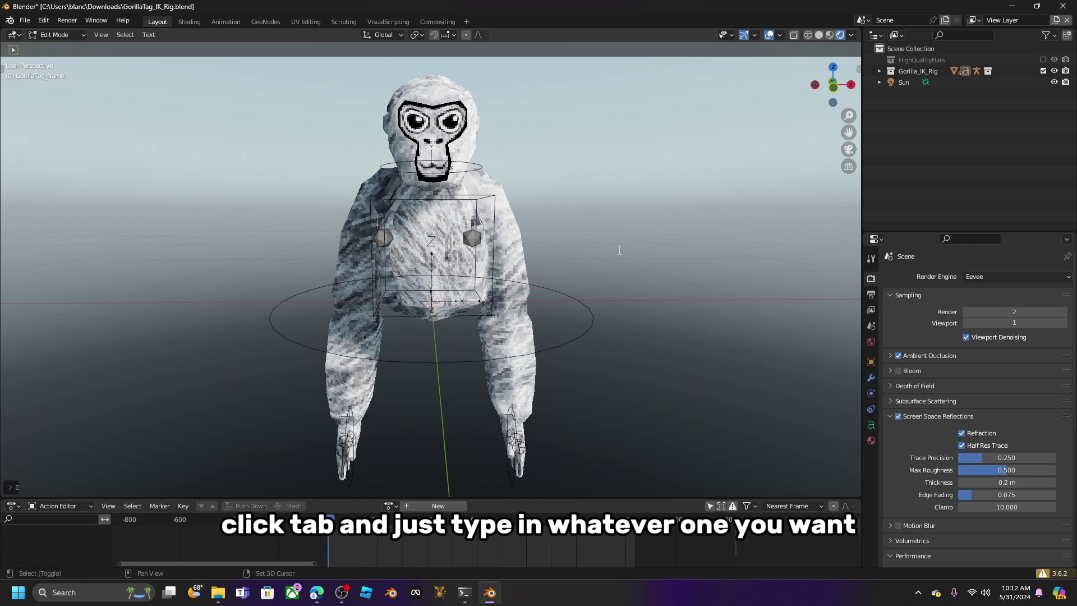
{"action": "type", "text": "SQUISHY"}
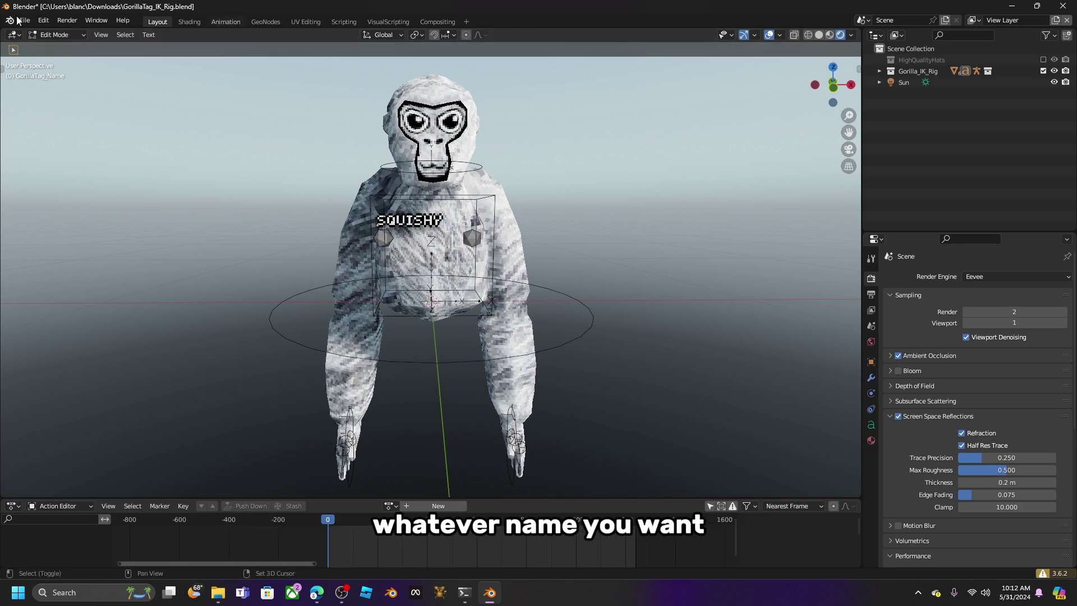
{"action": "left_click", "coordinate": [55, 34]}
{"action": "left_click", "coordinate": [75, 49]}
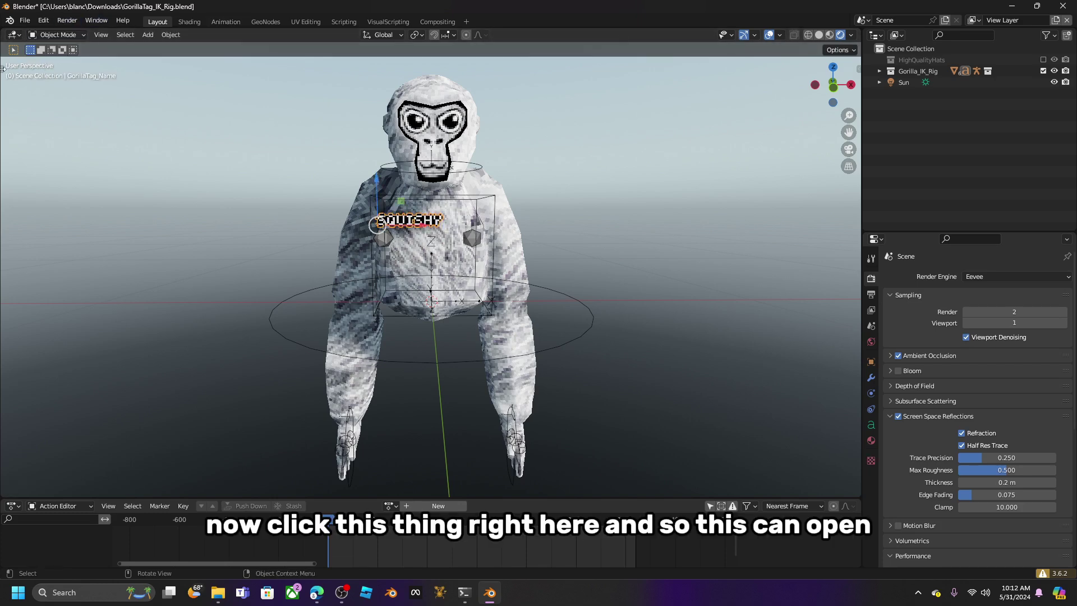
{"action": "left_click", "coordinate": [3, 66]}
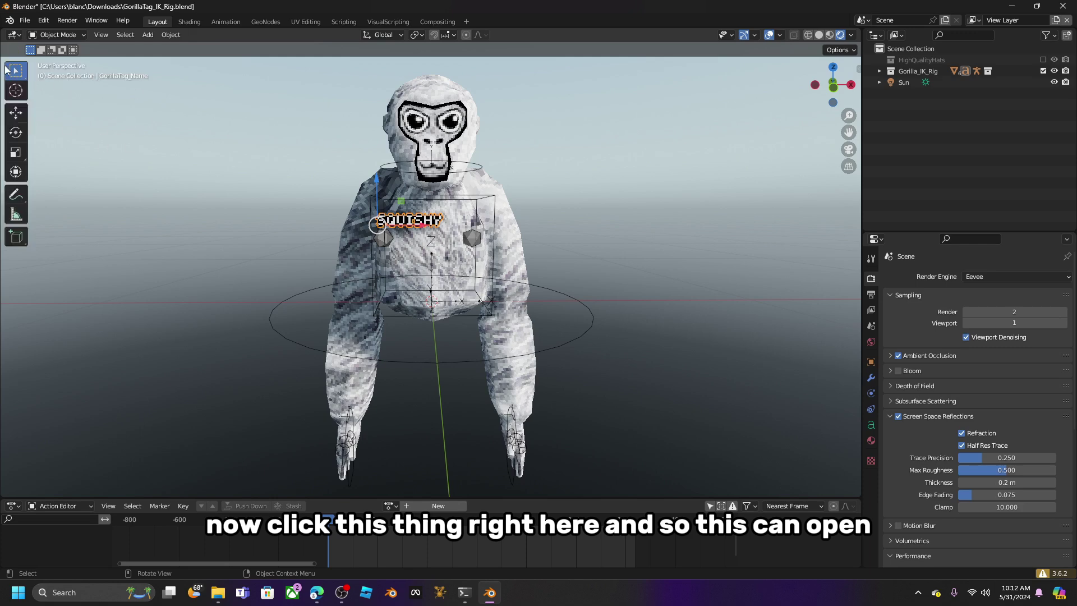
{"action": "left_click", "coordinate": [134, 249]}
Set the gorilla body's PrimaryColor fur material to purple
{"action": "middle_click_drag", "start_coordinate": [591, 259], "coordinate": [592, 275]}
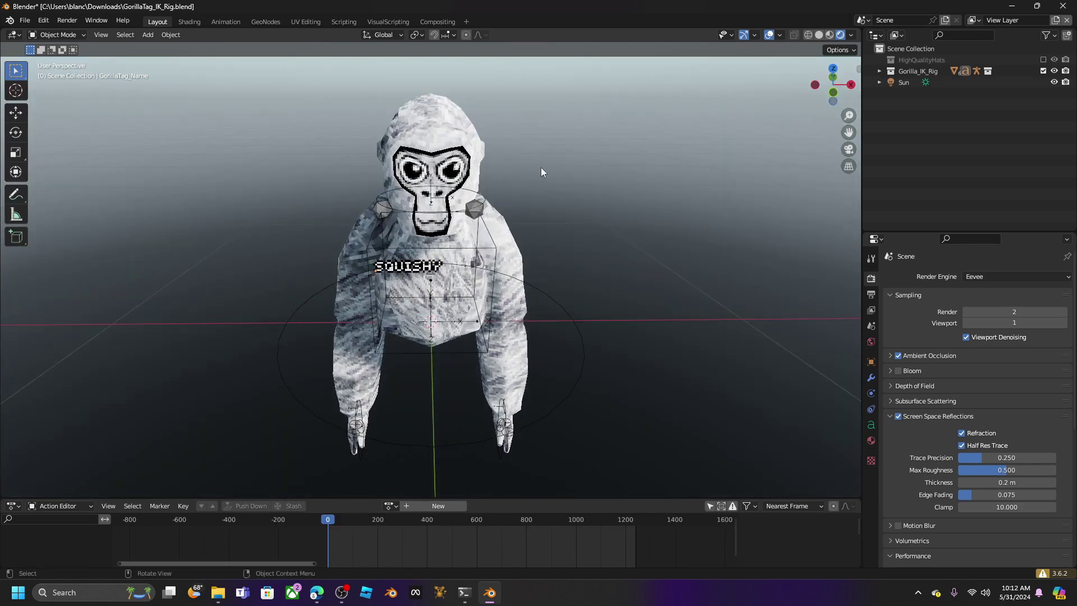
{"action": "left_click", "coordinate": [438, 126]}
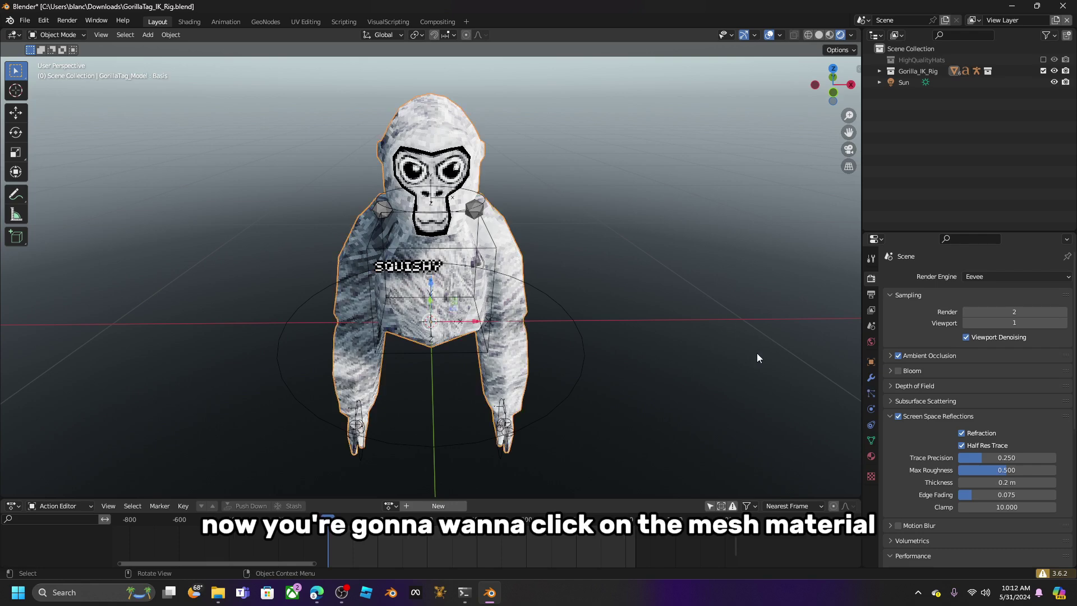
{"action": "left_click", "coordinate": [871, 456]}
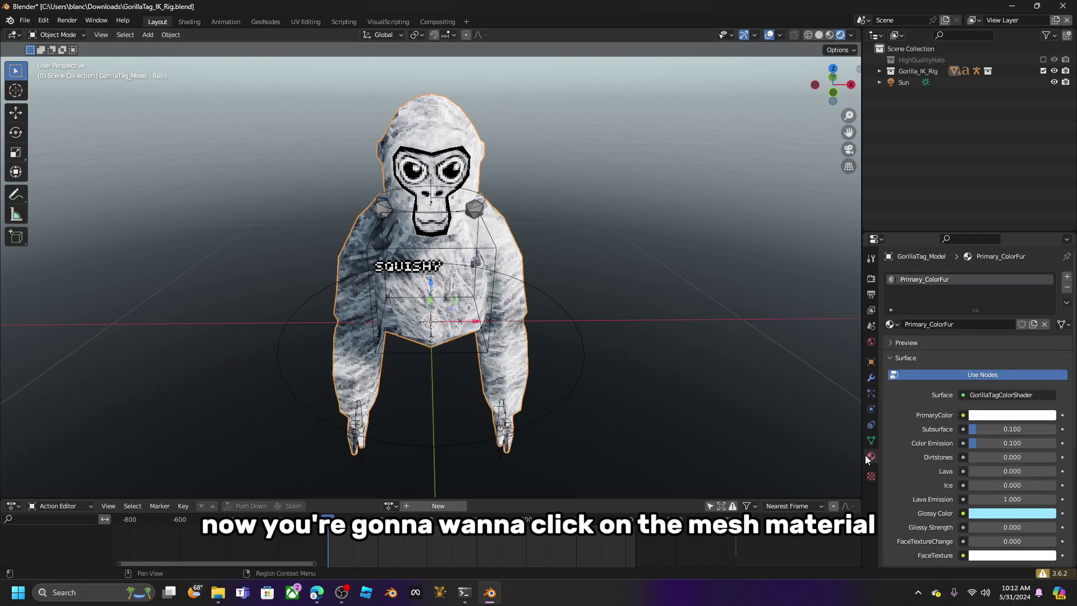
{"action": "left_click", "coordinate": [1010, 416]}
{"action": "left_click", "coordinate": [1037, 305]}
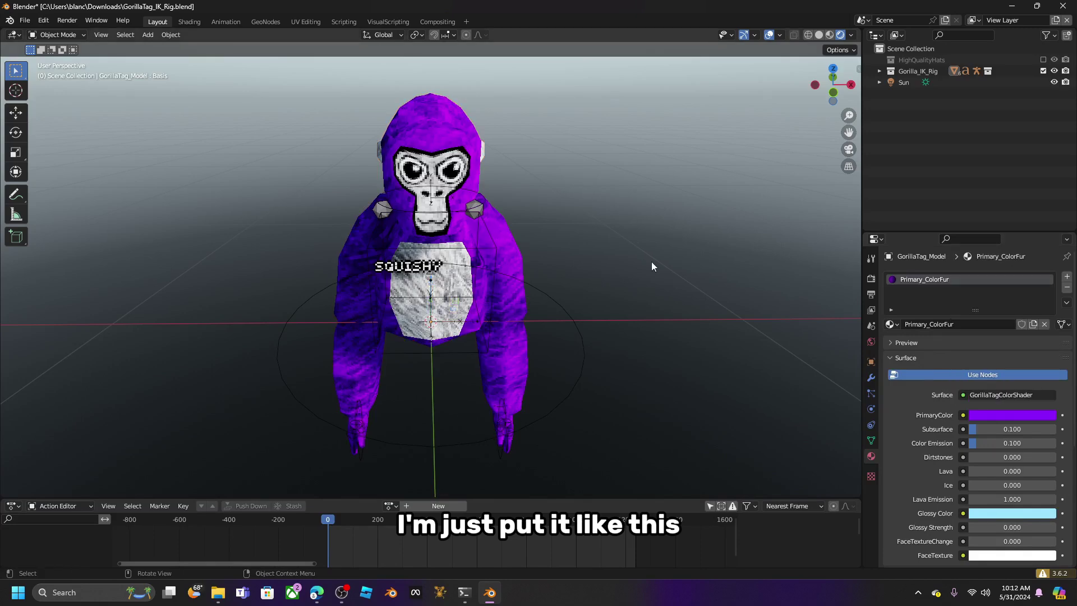
{"action": "middle_click_drag", "start_coordinate": [651, 261], "coordinate": [715, 174]}
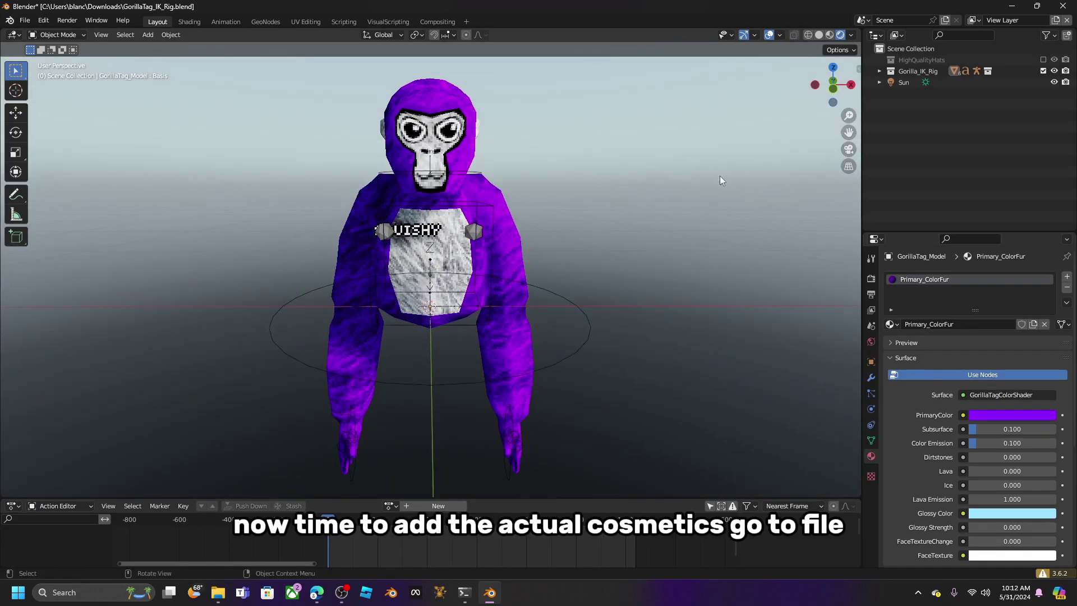
Import tophat.fbx as FBX from Desktop > Cosmetics > Hat&Face, filtering by 'top'
{"action": "left_click", "coordinate": [25, 22]}
{"action": "mouse_move", "coordinate": [48, 173]}
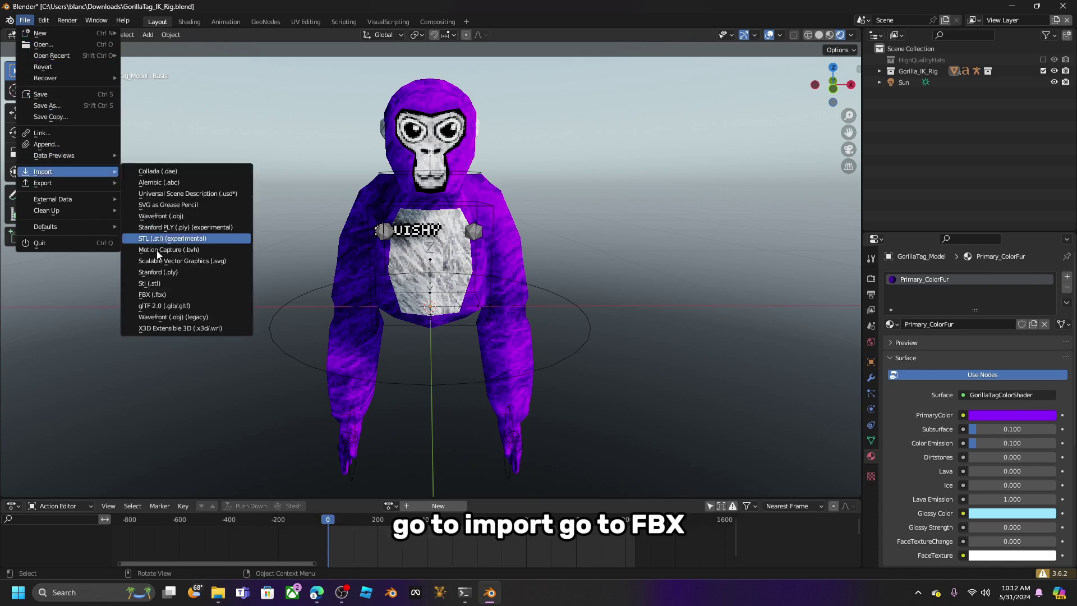
{"action": "left_click", "coordinate": [158, 296]}
{"action": "left_click", "coordinate": [298, 234]}
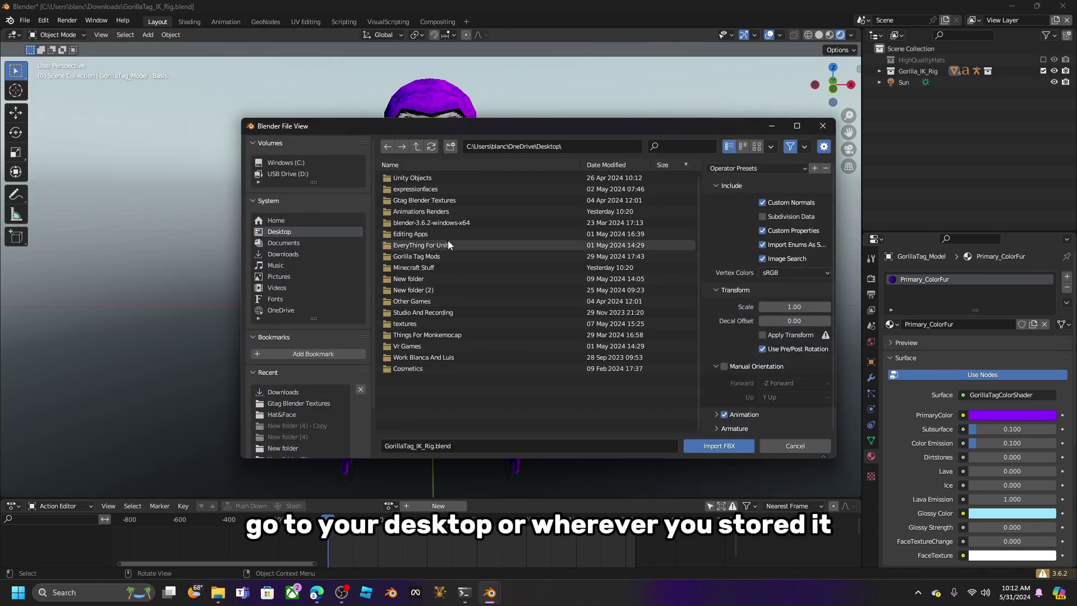
{"action": "left_click", "coordinate": [413, 368]}
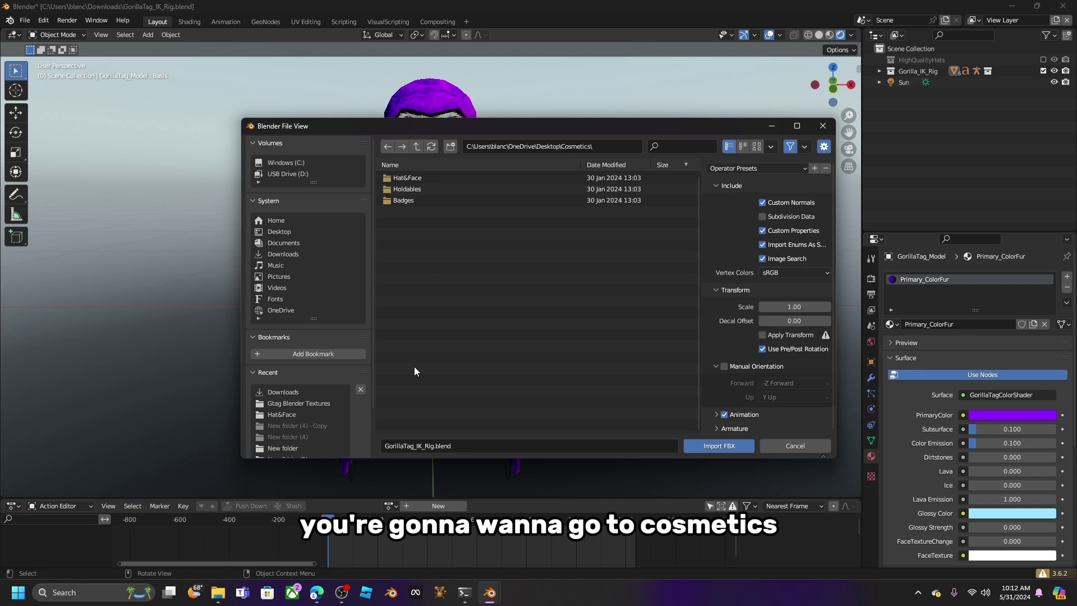
{"action": "double_click", "coordinate": [429, 178]}
{"action": "left_click", "coordinate": [678, 151]}
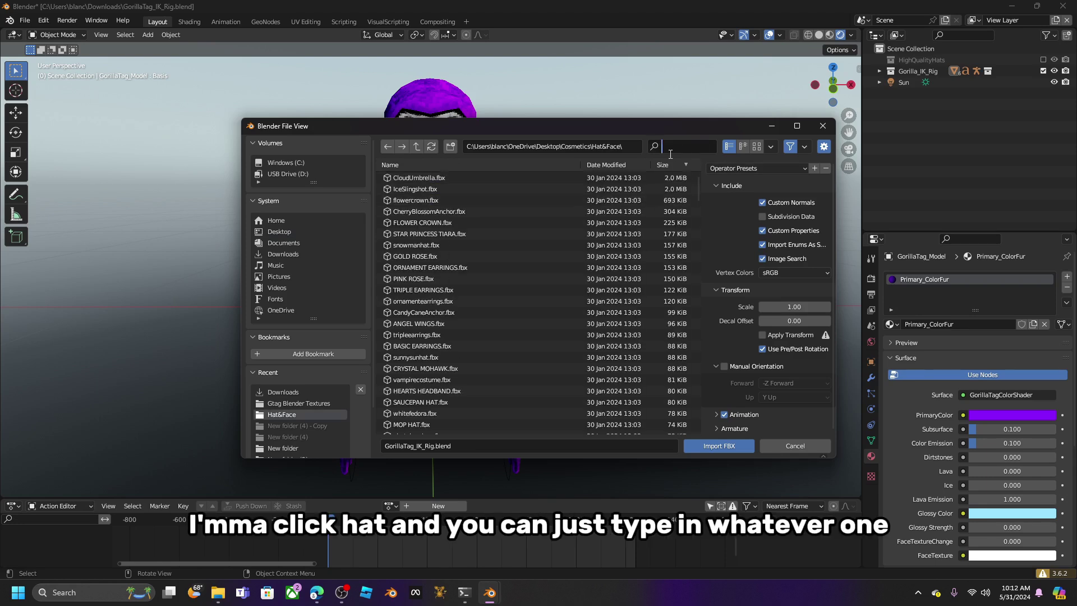
{"action": "type", "text": "top"}
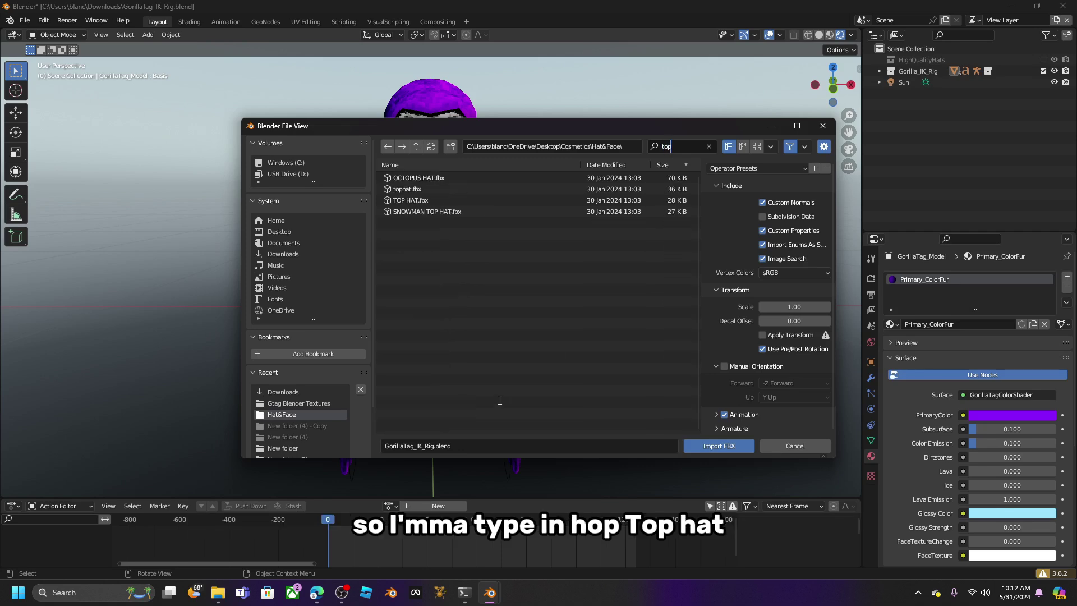
{"action": "double_click", "coordinate": [414, 189]}
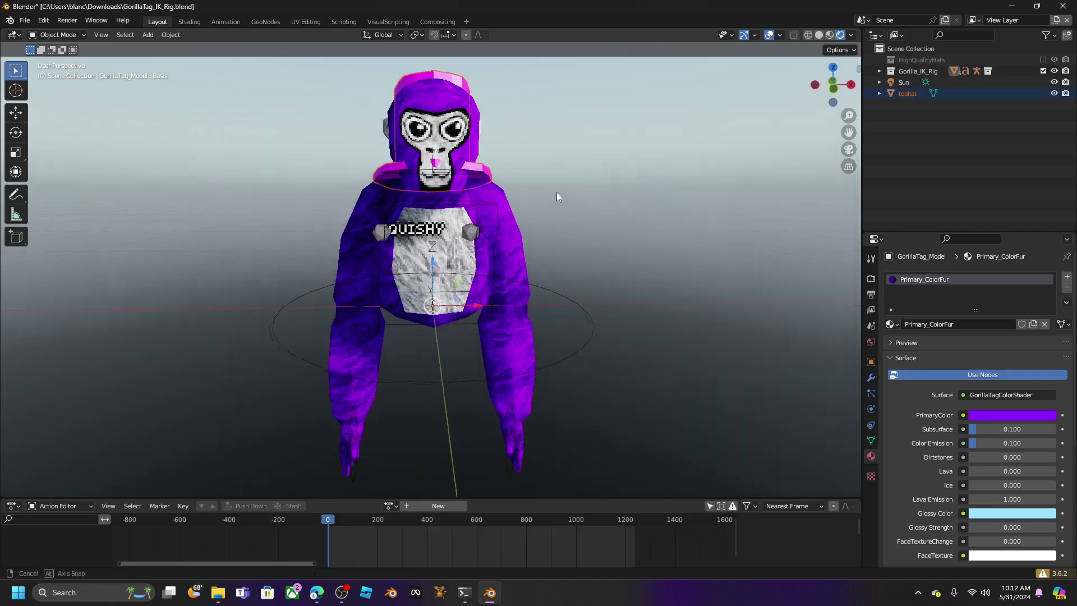
Move the top hat up onto the gorilla's head and check it from several angles
{"action": "middle_click_drag", "start_coordinate": [583, 224], "coordinate": [626, 222]}
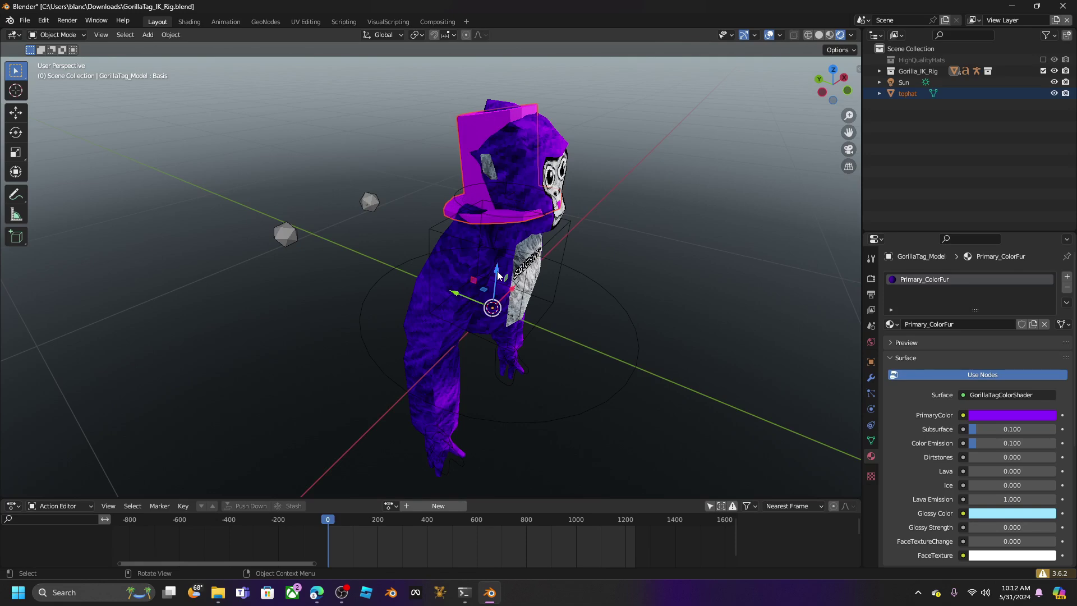
{"action": "left_click", "coordinate": [473, 124]}
{"action": "left_click_drag", "start_coordinate": [494, 264], "coordinate": [534, 225]}
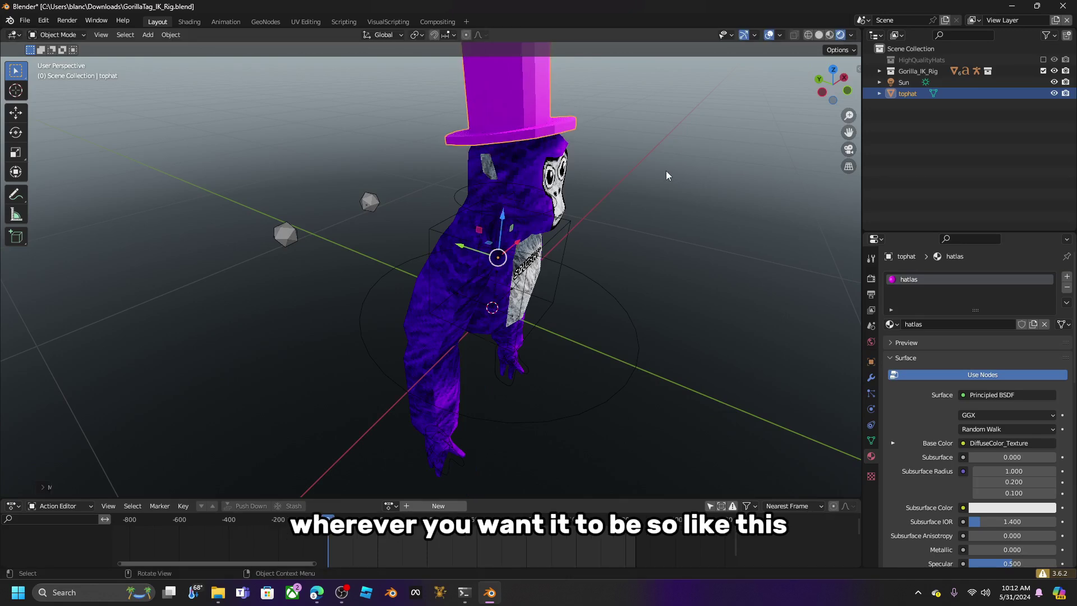
{"action": "middle_click_drag", "start_coordinate": [668, 173], "coordinate": [675, 140]}
{"action": "left_click", "coordinate": [474, 135]}
{"action": "left_click_drag", "start_coordinate": [459, 234], "coordinate": [461, 234]}
{"action": "left_click", "coordinate": [644, 164]}
{"action": "middle_click_drag", "start_coordinate": [644, 163], "coordinate": [567, 155]}
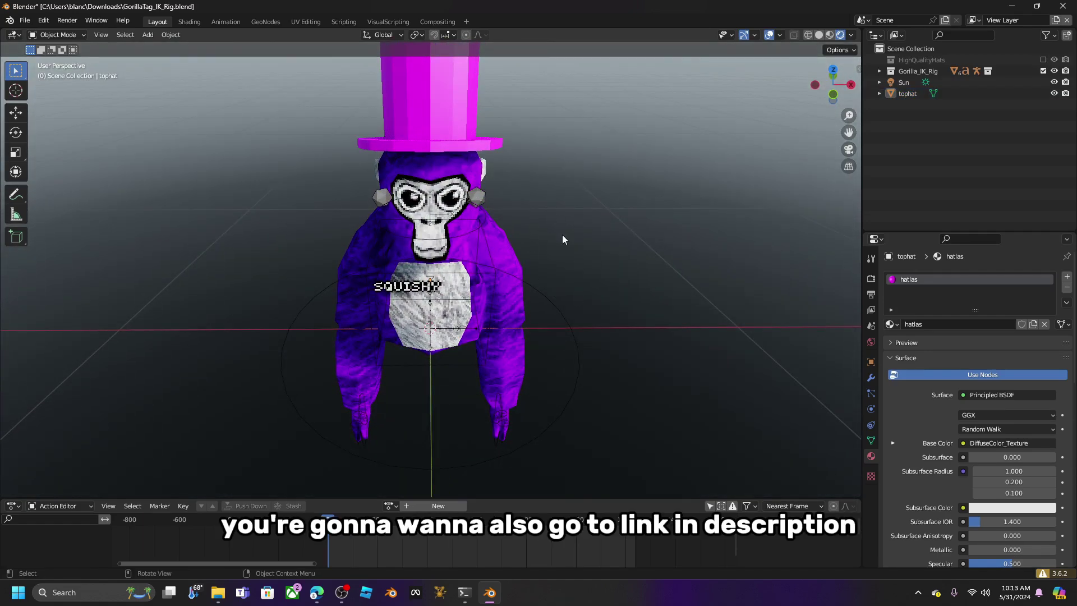
{"action": "middle_click_drag", "start_coordinate": [562, 235], "coordinate": [594, 197]}
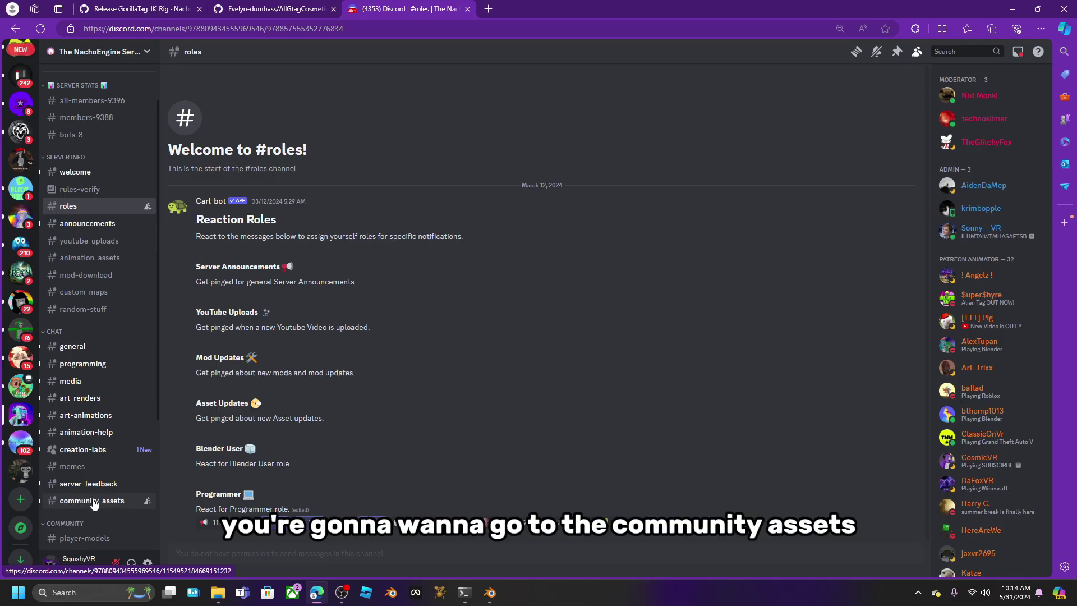
Open the community-assets channel in Discord and scroll through its posts
{"action": "left_click", "coordinate": [92, 501]}
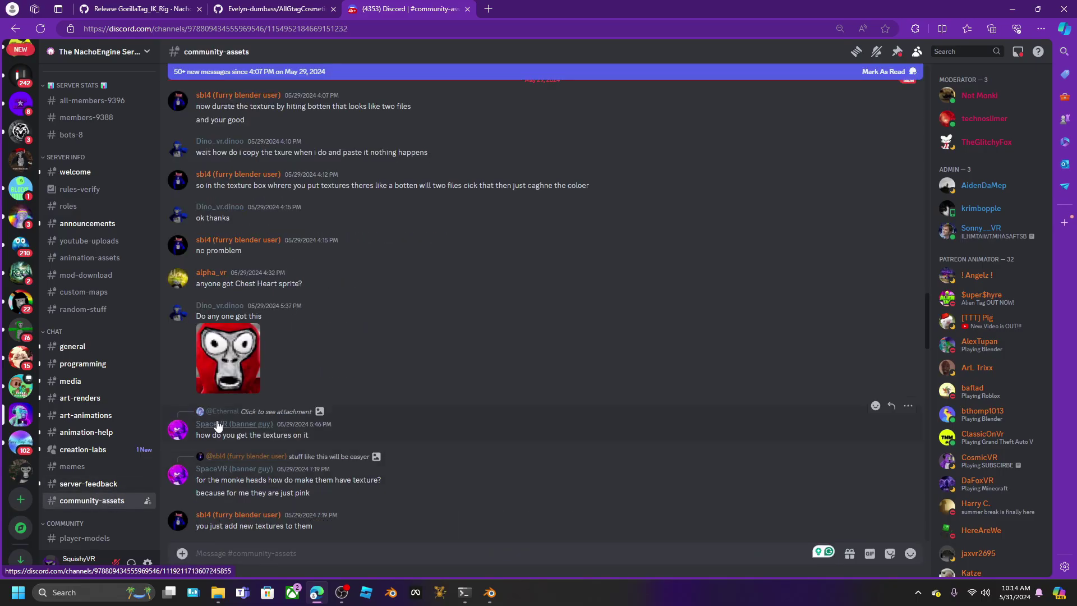
{"action": "scroll", "coordinate": [219, 419], "scroll_direction": "down", "scroll_amount": 5}
{"action": "scroll", "coordinate": [222, 411], "scroll_direction": "down", "scroll_amount": 10}
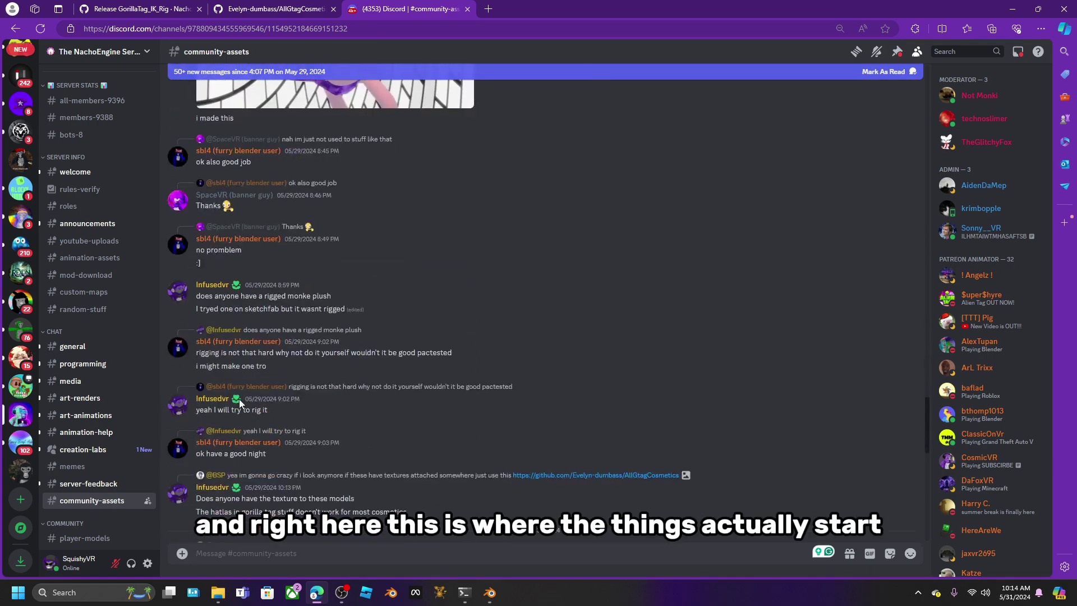
{"action": "scroll", "coordinate": [275, 415], "scroll_direction": "down", "scroll_amount": 6}
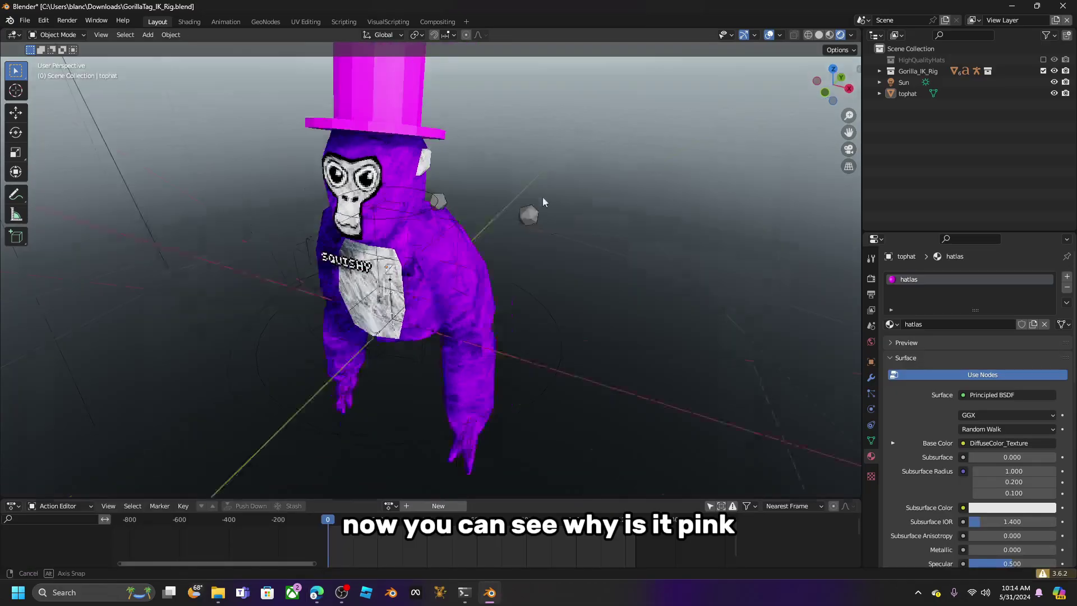
{"action": "scroll", "coordinate": [543, 201], "scroll_direction": "down", "scroll_amount": 4}
{"action": "middle_click_drag", "start_coordinate": [543, 201], "coordinate": [624, 251]}
{"action": "scroll", "coordinate": [617, 210], "scroll_direction": "up", "scroll_amount": 2}
{"action": "scroll", "coordinate": [620, 213], "scroll_direction": "down", "scroll_amount": 3}
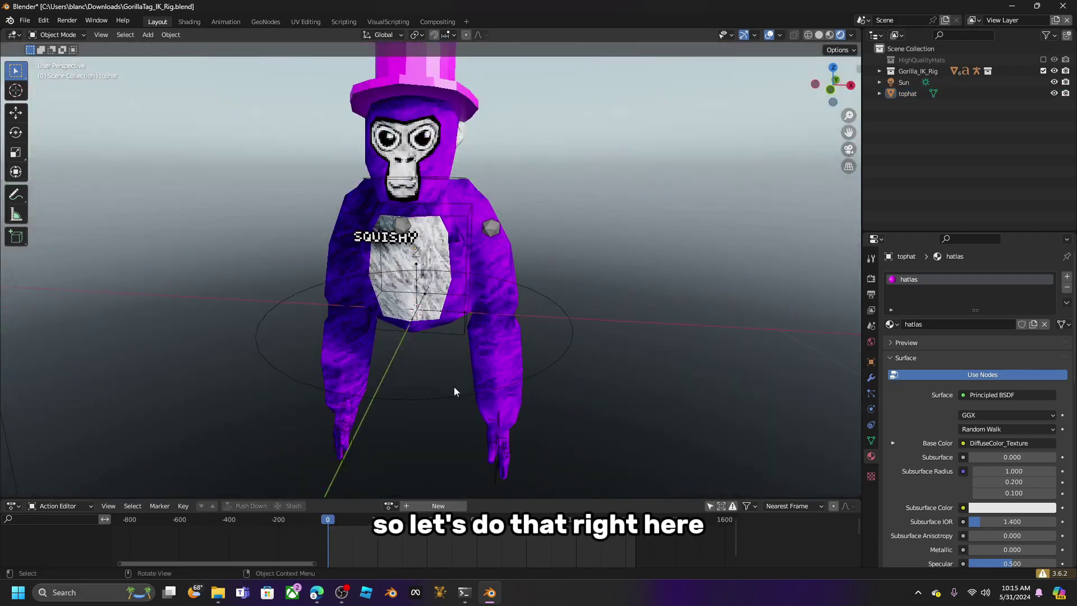
Find the hat texture atlas image, enlarge it and save it to the Desktop
{"action": "left_click", "coordinate": [318, 593]}
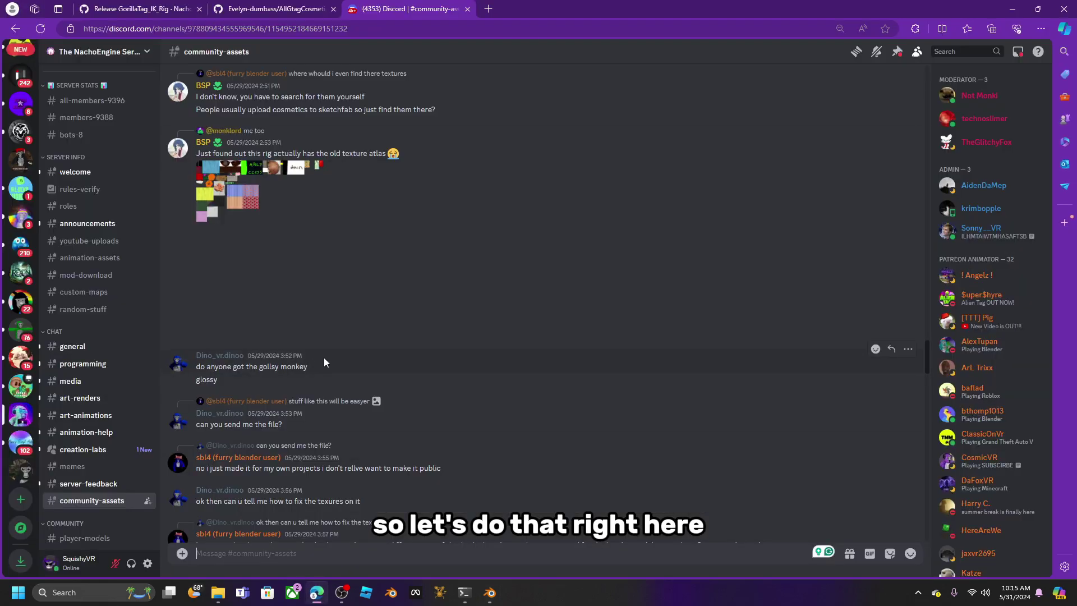
{"action": "scroll", "coordinate": [325, 362], "scroll_direction": "up", "scroll_amount": 15}
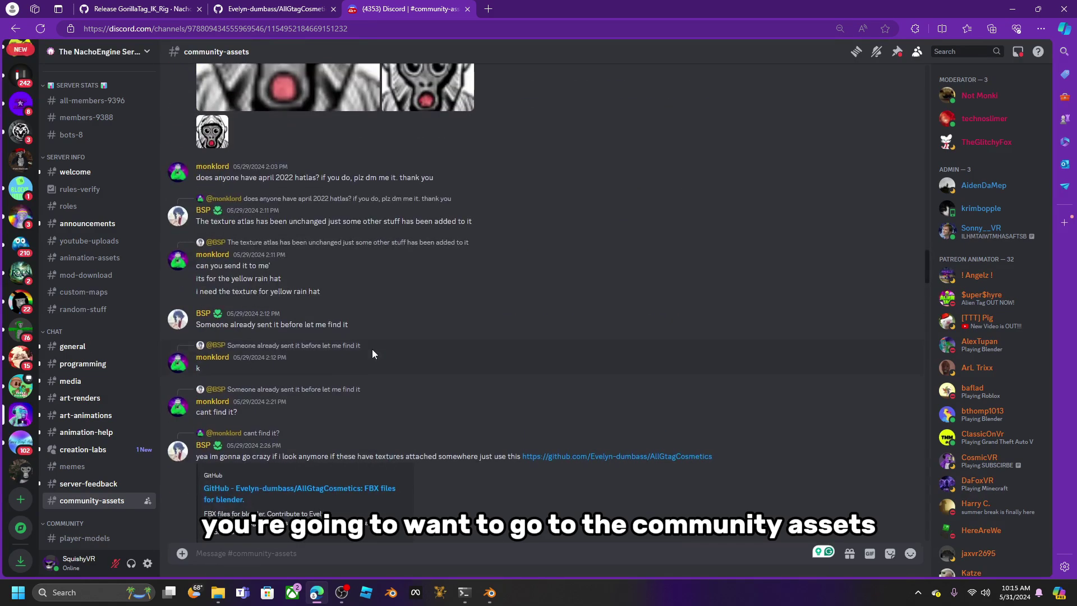
{"action": "scroll", "coordinate": [372, 349], "scroll_direction": "up", "scroll_amount": 20}
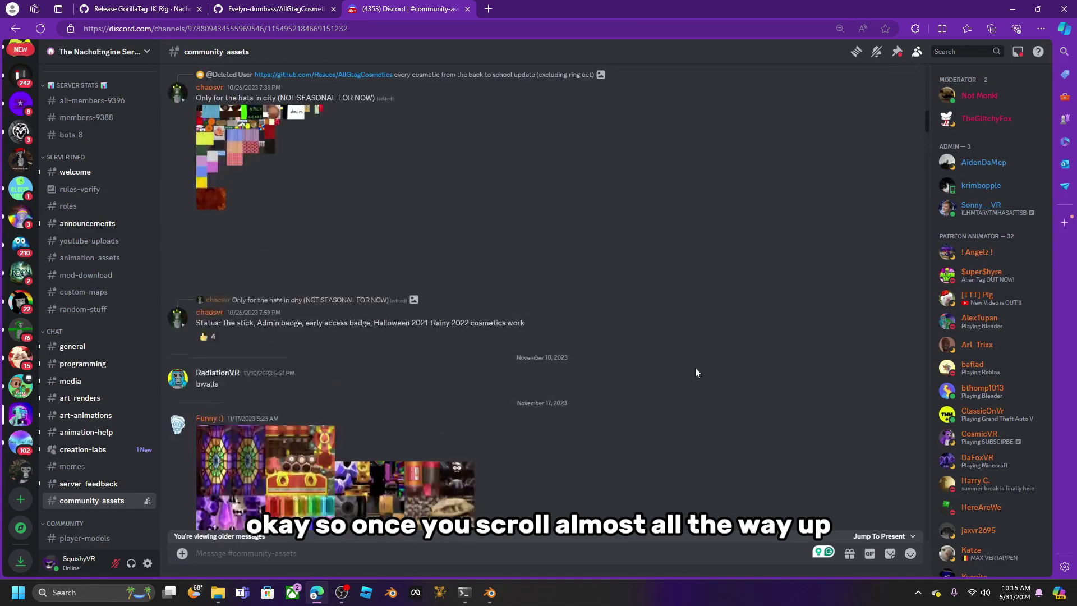
{"action": "scroll", "coordinate": [684, 368], "scroll_direction": "up", "scroll_amount": 7}
{"action": "scroll", "coordinate": [560, 371], "scroll_direction": "down", "scroll_amount": 5}
{"action": "scroll", "coordinate": [292, 331], "scroll_direction": "up", "scroll_amount": 2}
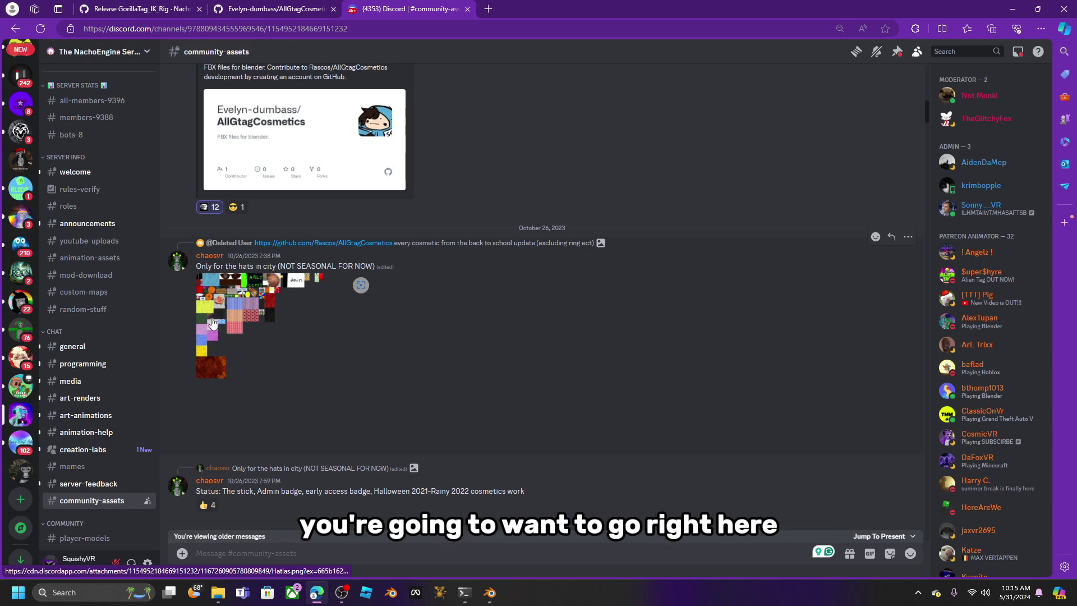
{"action": "left_click", "coordinate": [213, 323]}
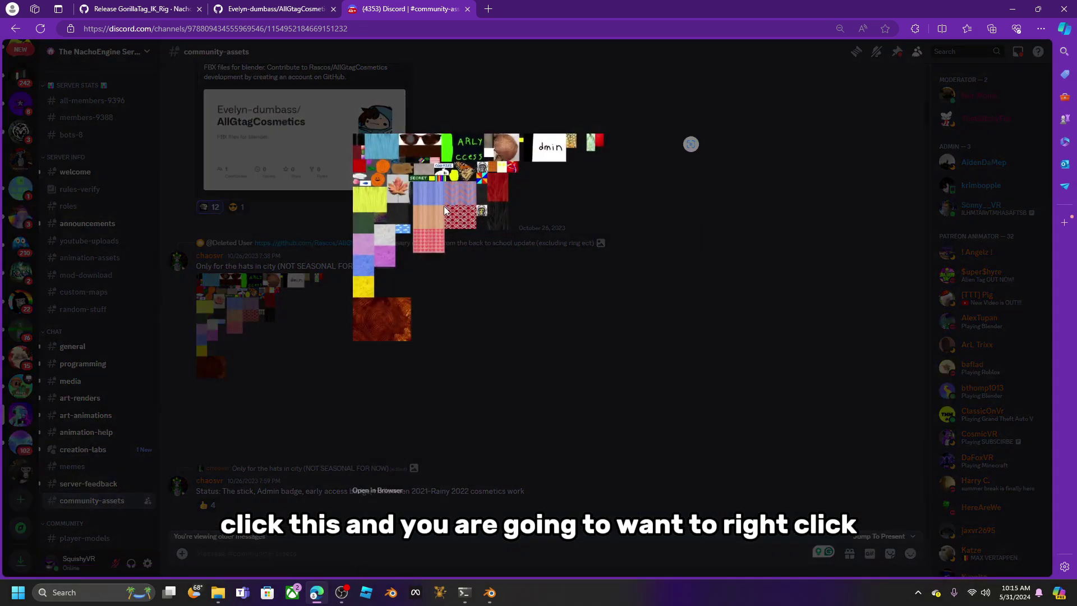
{"action": "right_click", "coordinate": [450, 207]}
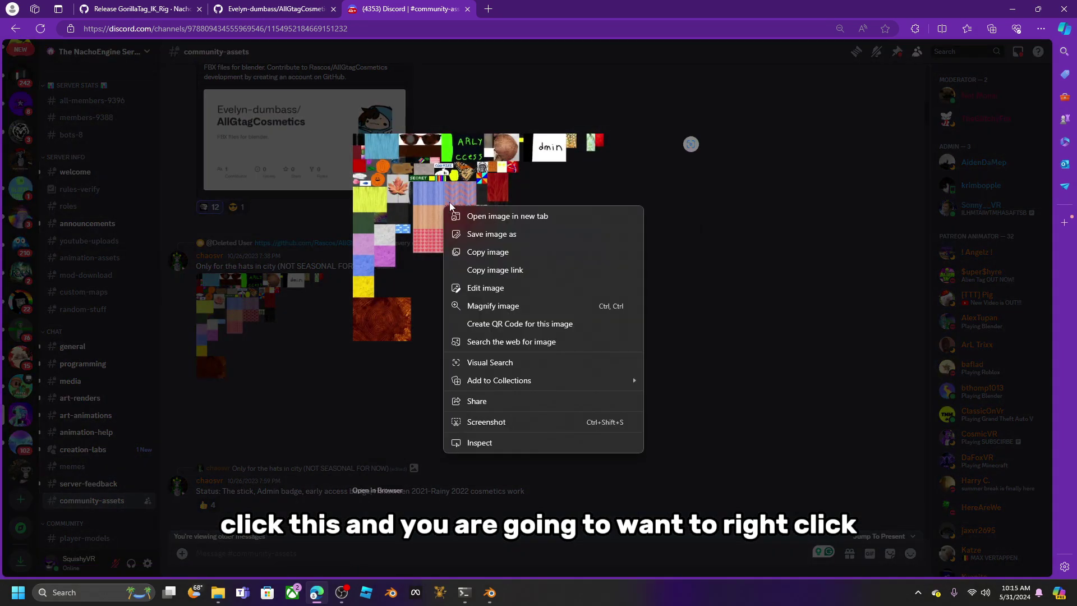
{"action": "left_click", "coordinate": [490, 234]}
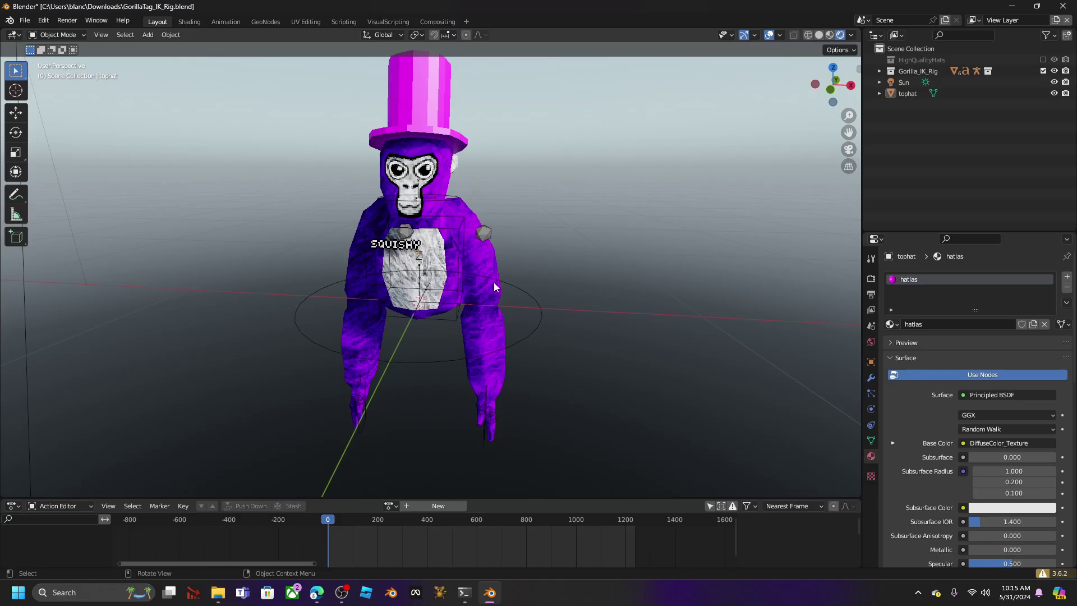
{"action": "middle_click_drag", "start_coordinate": [493, 281], "coordinate": [393, 123]}
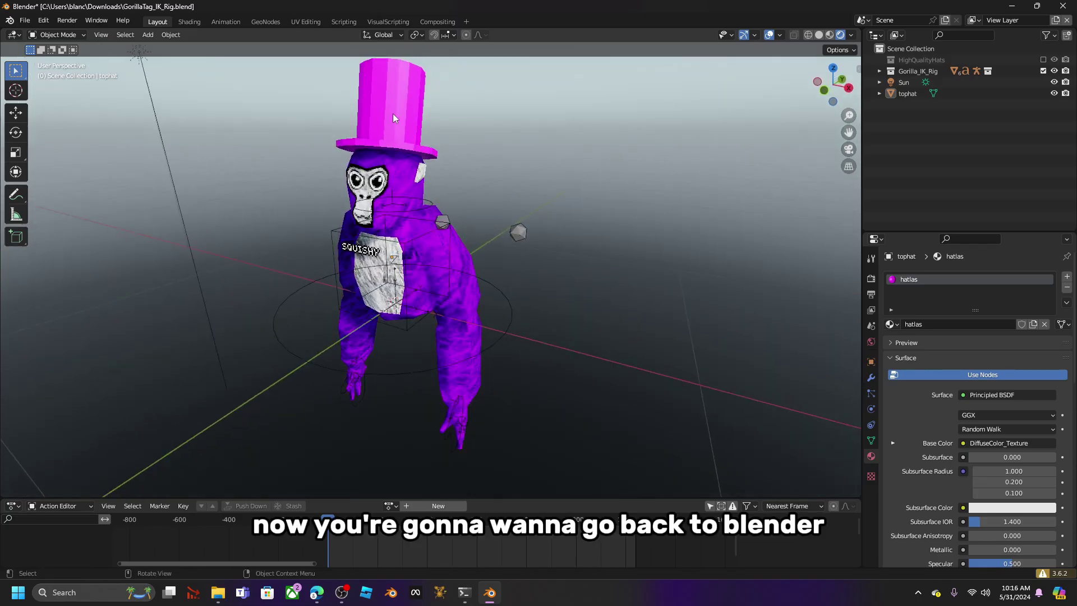
Set the top hat's Image Texture interpolation to Closest in the Shading workspace
{"action": "left_click", "coordinate": [393, 118]}
{"action": "left_click", "coordinate": [194, 23]}
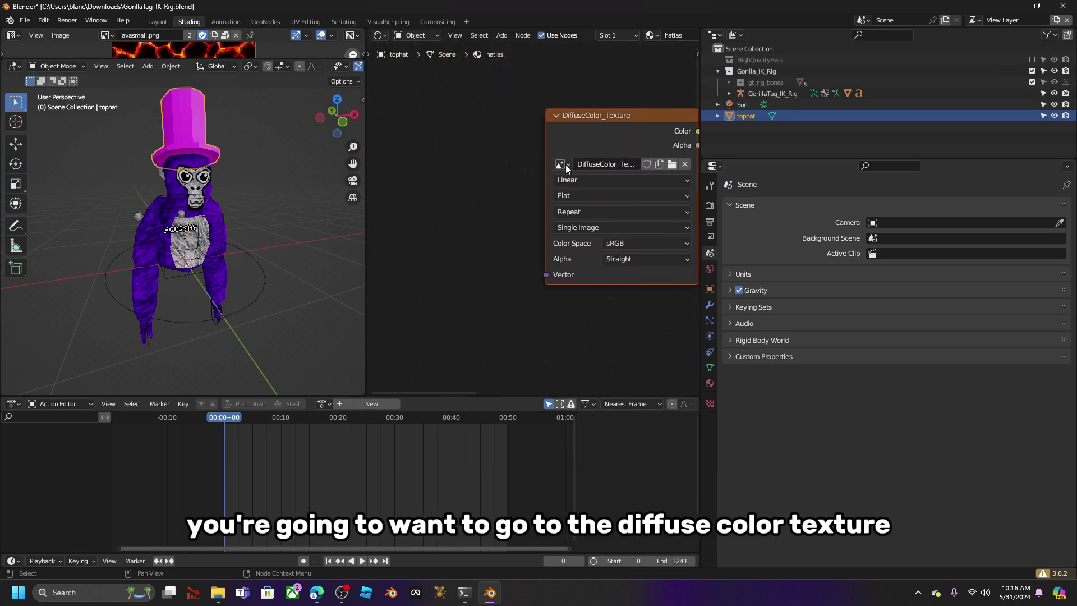
{"action": "middle_click_drag", "start_coordinate": [565, 164], "coordinate": [650, 284]}
{"action": "scroll", "coordinate": [652, 287], "scroll_direction": "down", "scroll_amount": 1}
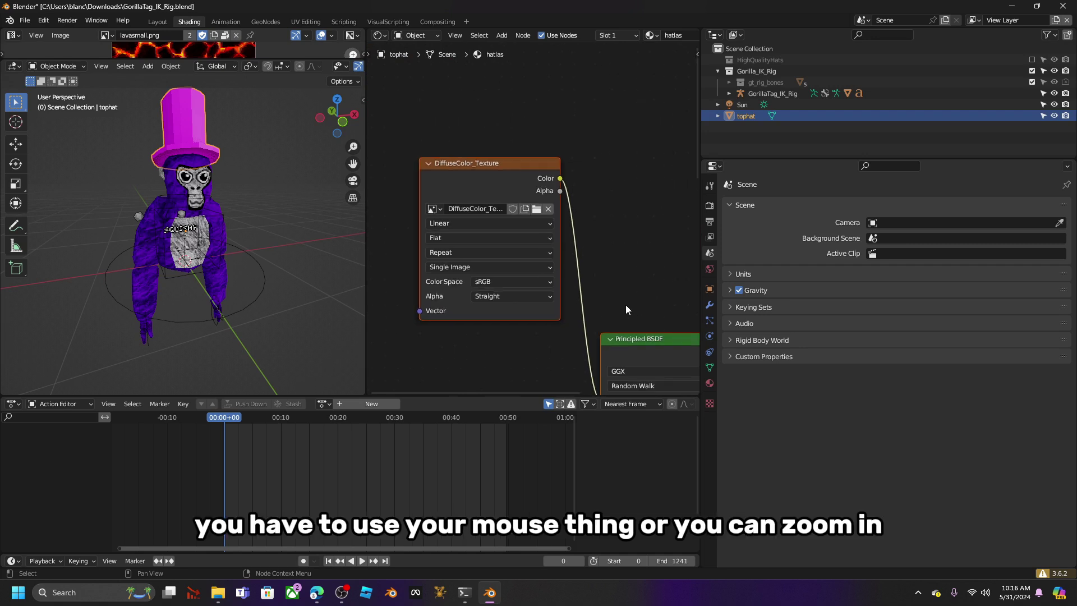
{"action": "scroll", "coordinate": [594, 248], "scroll_direction": "down", "scroll_amount": 2}
{"action": "scroll", "coordinate": [580, 258], "scroll_direction": "up", "scroll_amount": 3}
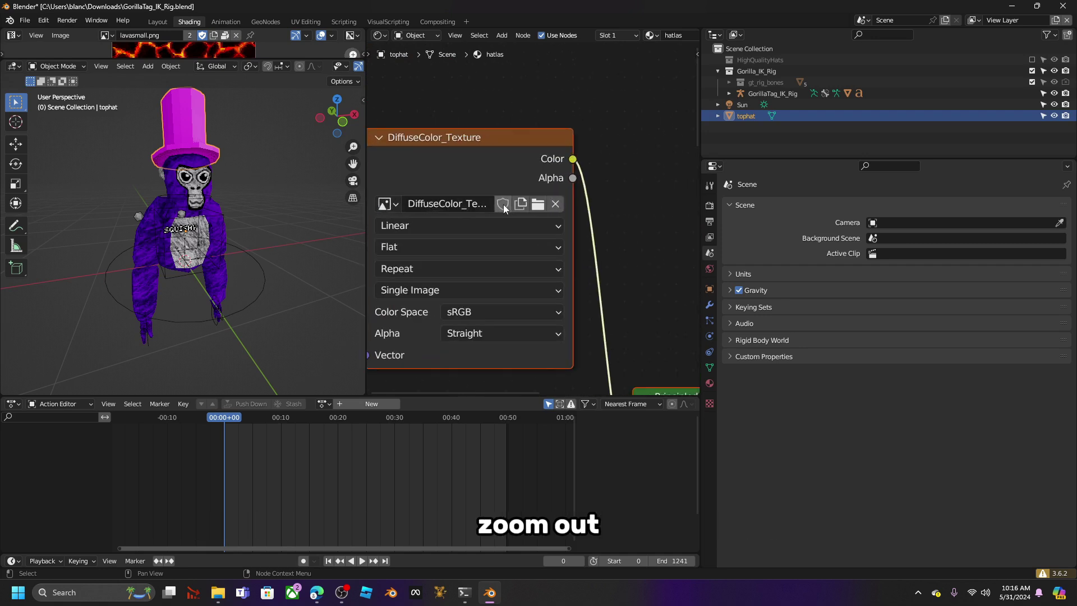
{"action": "left_click", "coordinate": [426, 230]}
{"action": "left_click", "coordinate": [413, 261]}
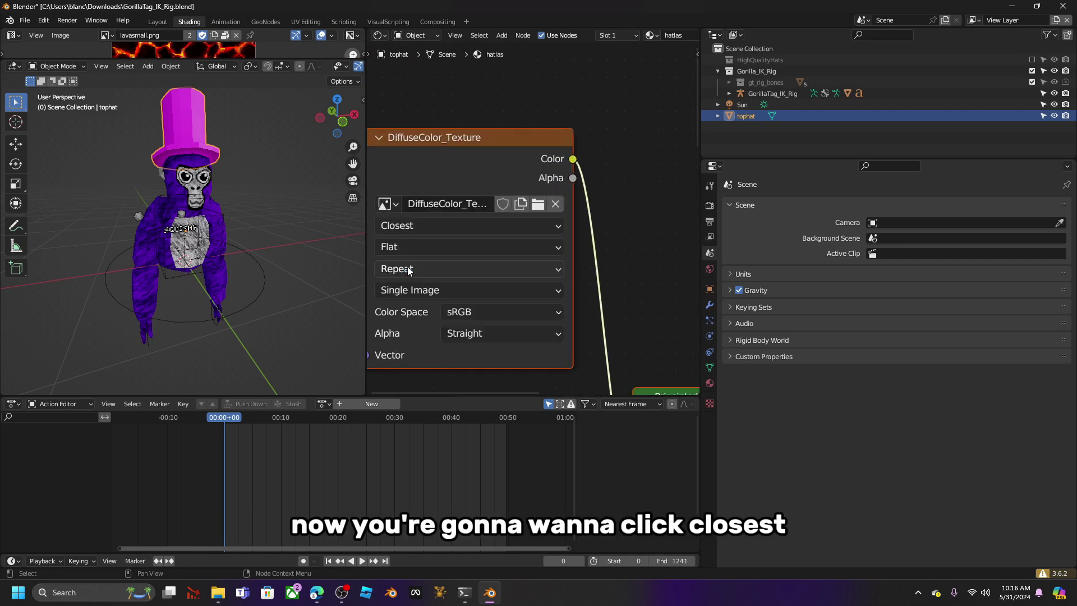
Replace the texture image with hatlas.webp from Desktop > Gtag Blender Textures
{"action": "left_click", "coordinate": [556, 204]}
{"action": "left_click", "coordinate": [552, 206]}
{"action": "left_click", "coordinate": [277, 232]}
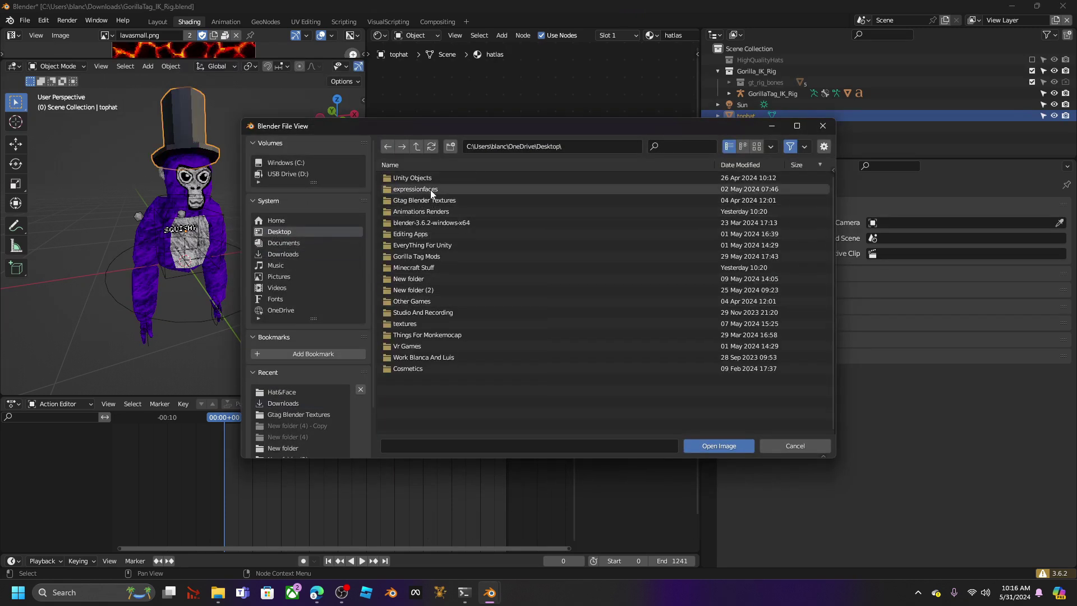
{"action": "left_click", "coordinate": [432, 200]}
{"action": "double_click", "coordinate": [431, 202]}
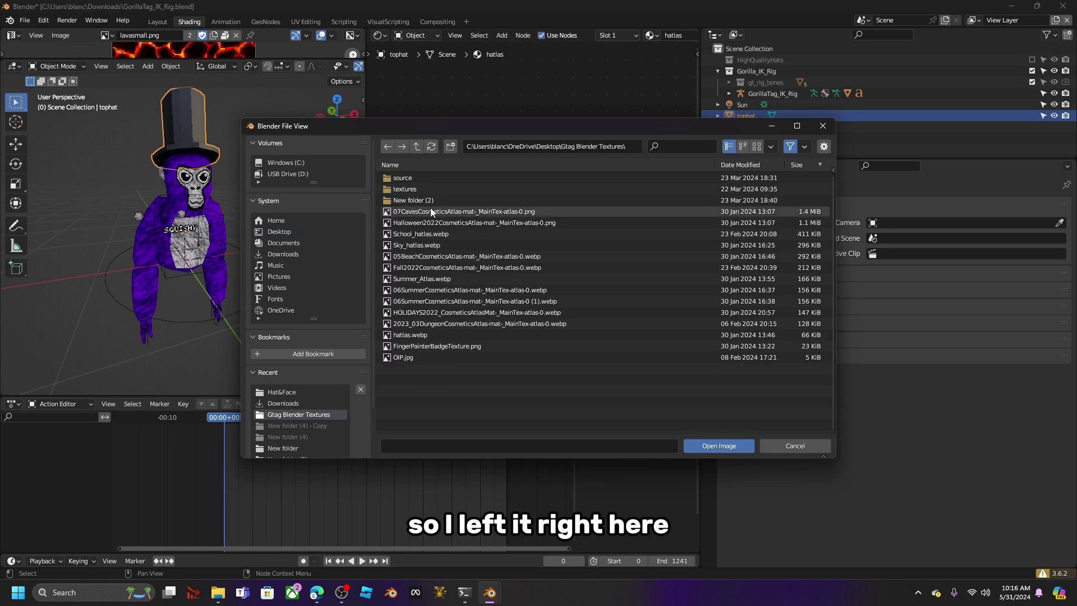
{"action": "left_click", "coordinate": [409, 335]}
{"action": "double_click", "coordinate": [409, 338]}
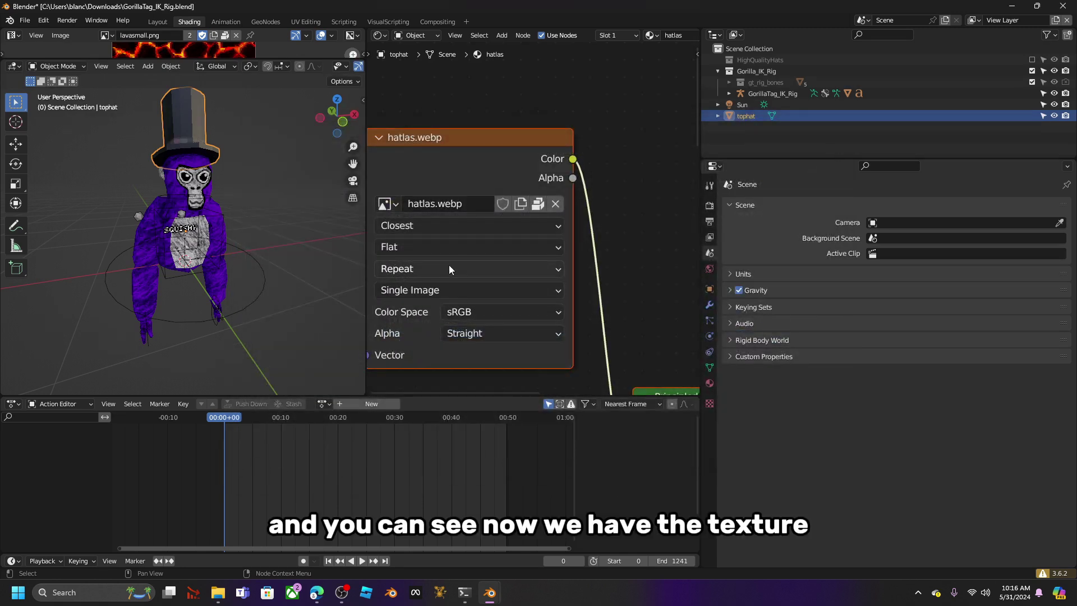
Return to the Layout workspace in front view, then switch to Discord
{"action": "left_click", "coordinate": [158, 22]}
{"action": "left_click", "coordinate": [535, 198]}
{"action": "key", "text": "KP_1"}
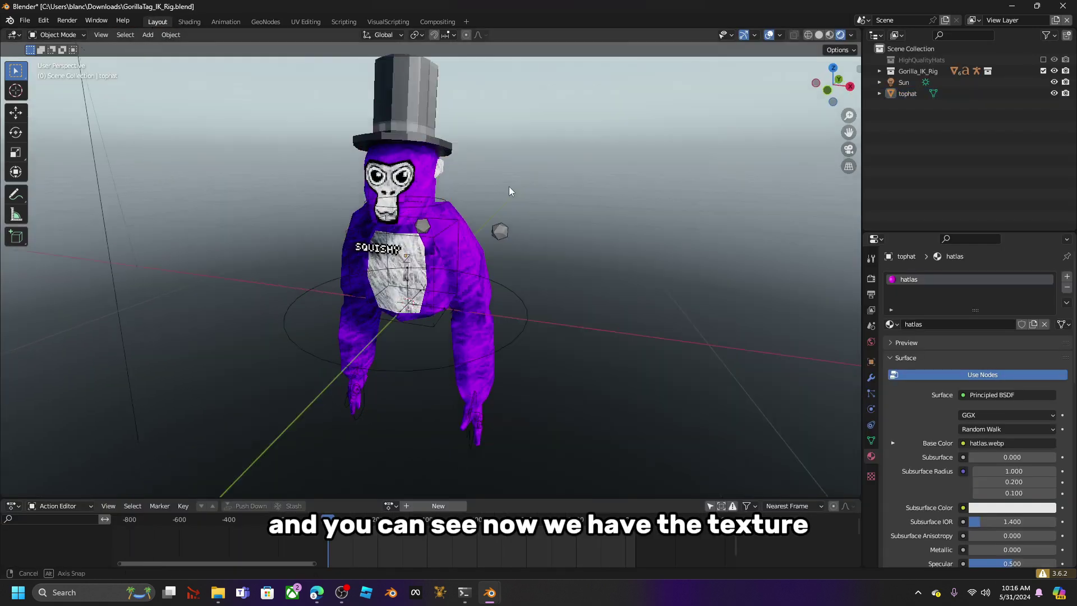
{"action": "left_click", "coordinate": [309, 593]}
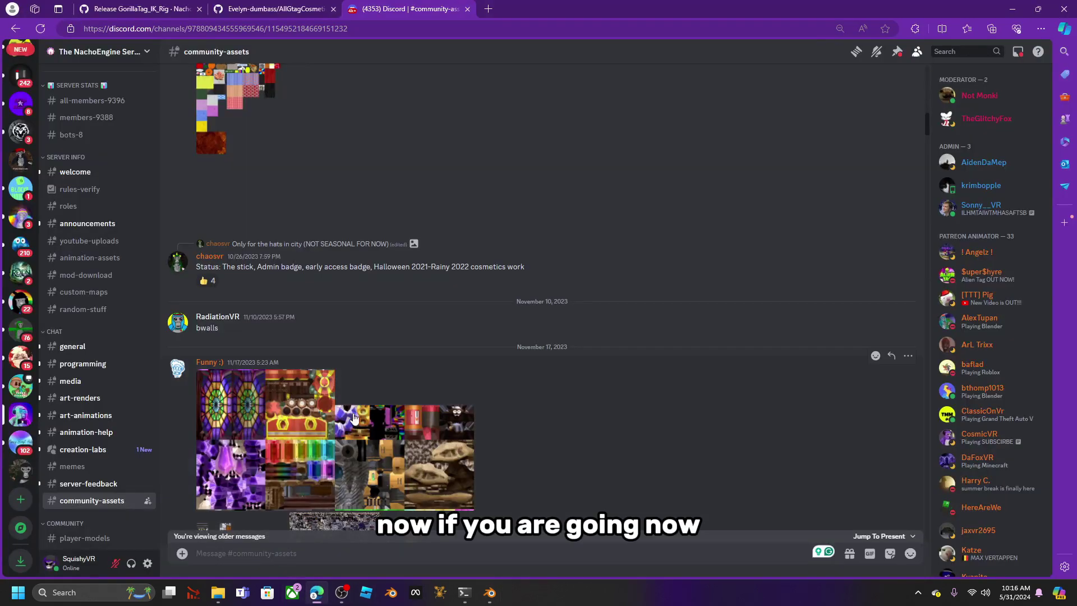
Scroll through the seasonal texture atlases in #community-assets, then go back to Blender
{"action": "scroll", "coordinate": [383, 430], "scroll_direction": "down", "scroll_amount": 10}
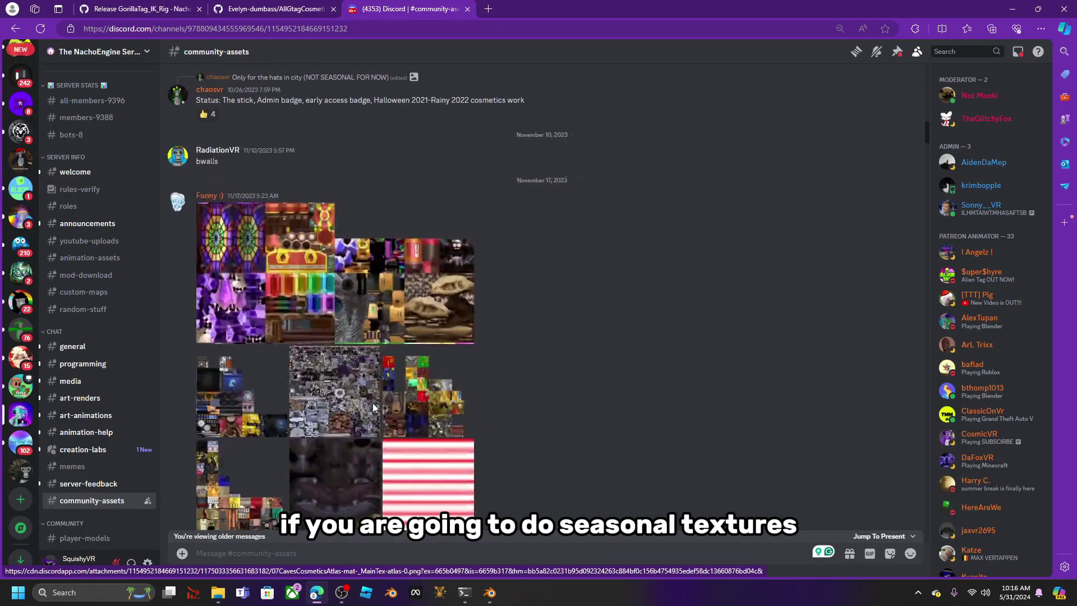
{"action": "scroll", "coordinate": [336, 343], "scroll_direction": "down", "scroll_amount": 8}
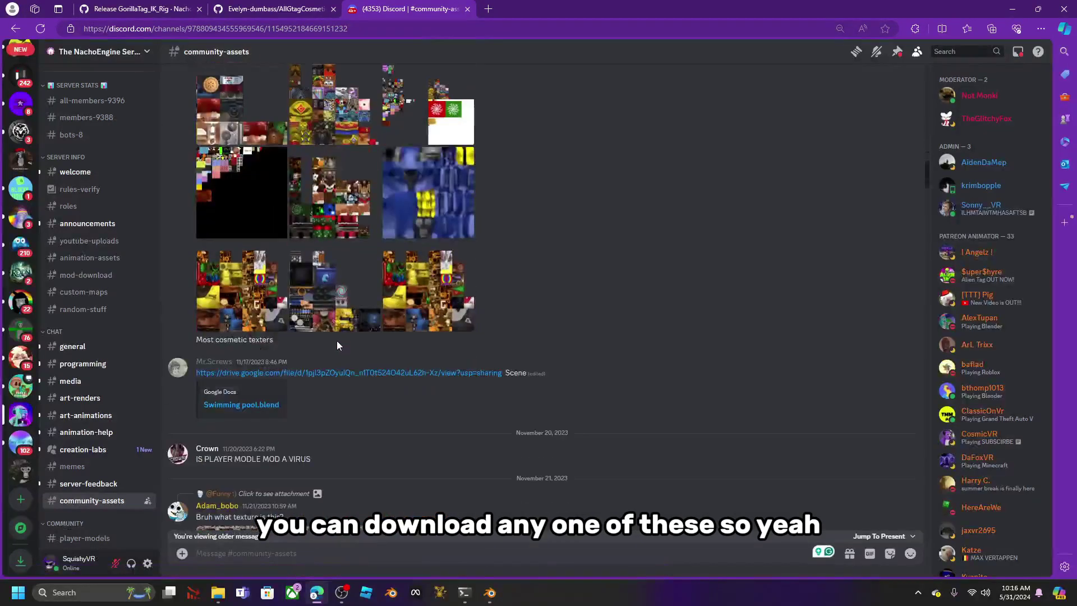
{"action": "scroll", "coordinate": [336, 344], "scroll_direction": "up", "scroll_amount": 10}
{"action": "scroll", "coordinate": [337, 357], "scroll_direction": "up", "scroll_amount": 8}
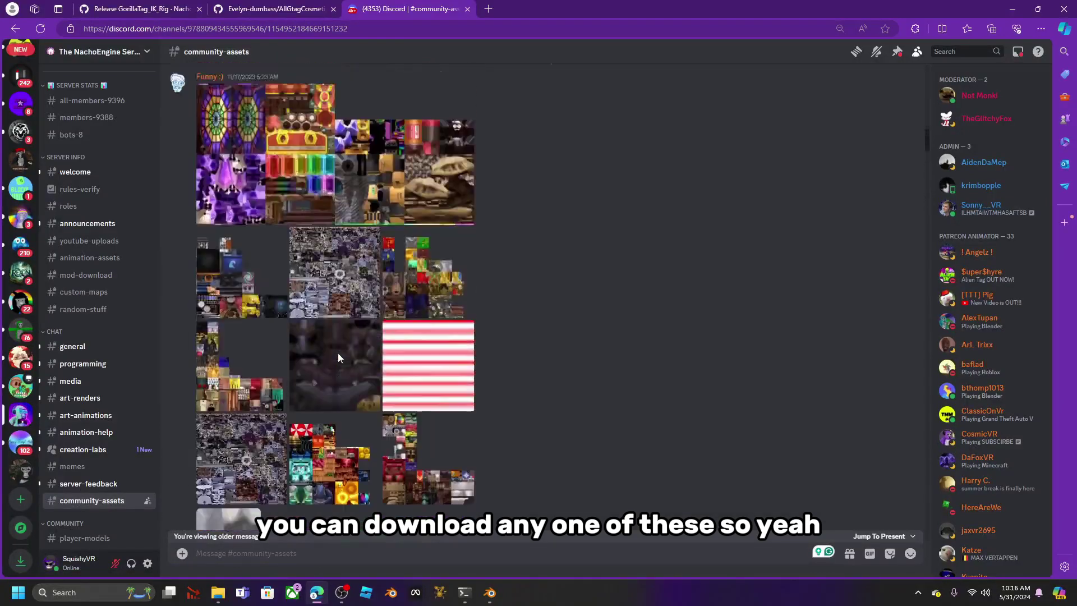
{"action": "left_click", "coordinate": [490, 595]}
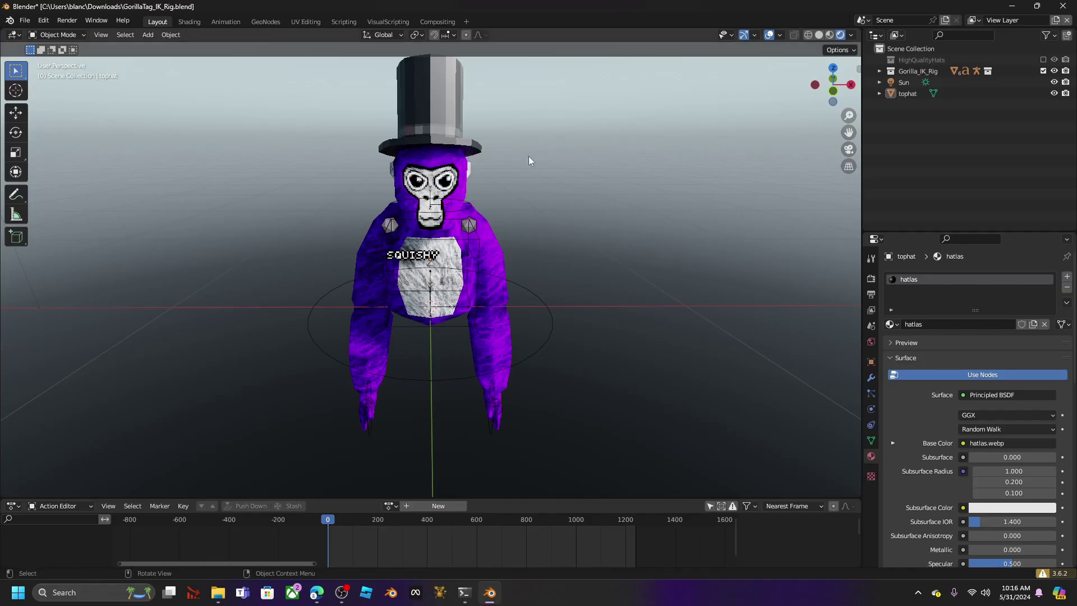
With the top hat and rig selected, in Pose Mode, Bone-parent the hat to the head bone, then return to Object Mode
{"action": "left_click", "coordinate": [458, 106]}
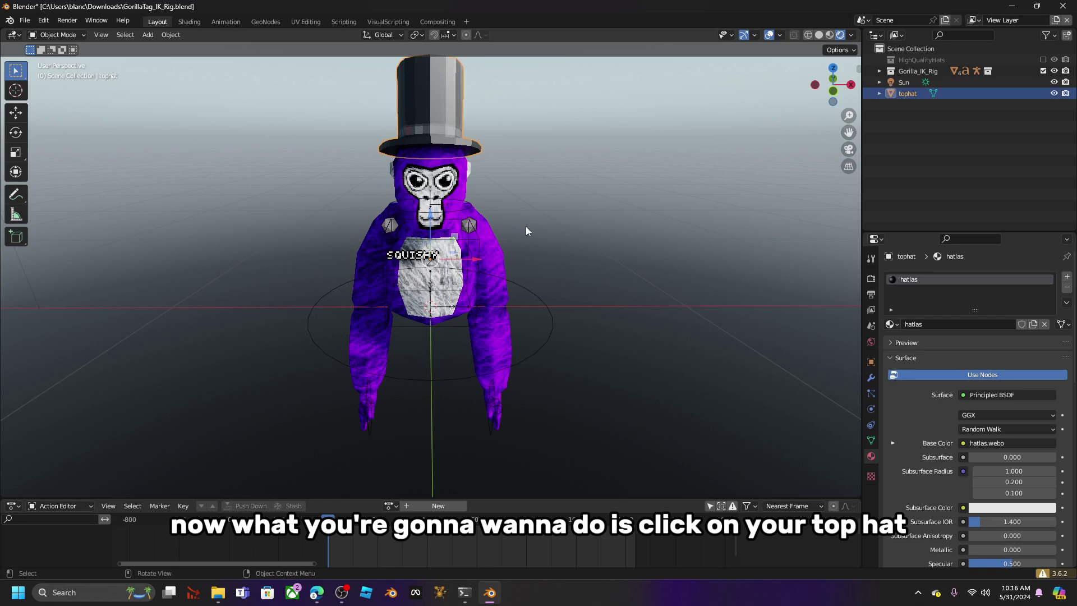
{"action": "left_click", "coordinate": [552, 323], "text": "shift"}
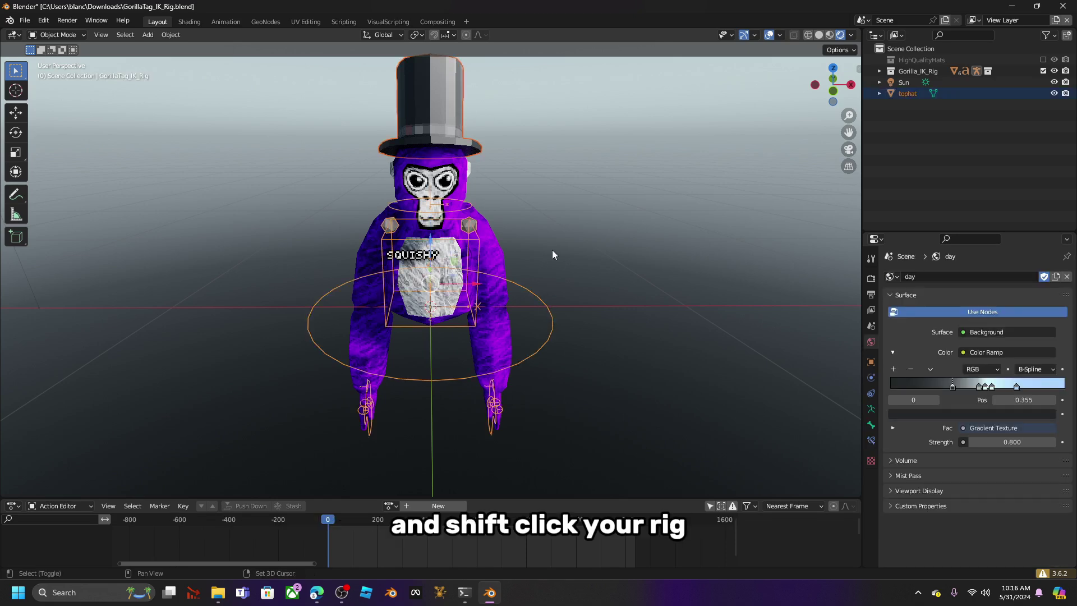
{"action": "left_click", "coordinate": [65, 35]}
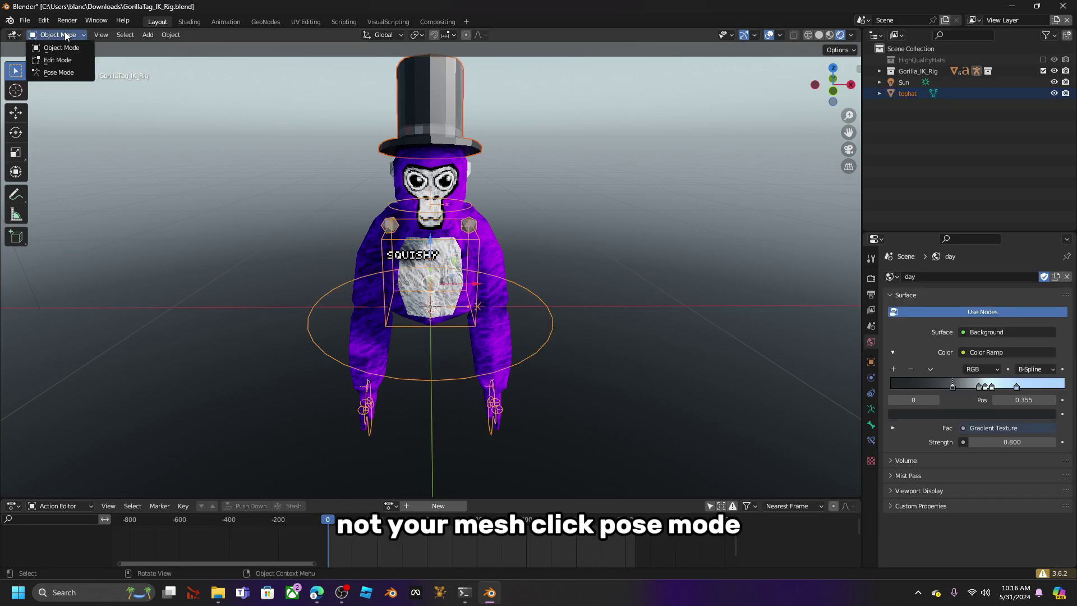
{"action": "left_click", "coordinate": [78, 77]}
{"action": "middle_click_drag", "start_coordinate": [477, 218], "coordinate": [510, 212]}
{"action": "key", "text": "ctrl+p"}
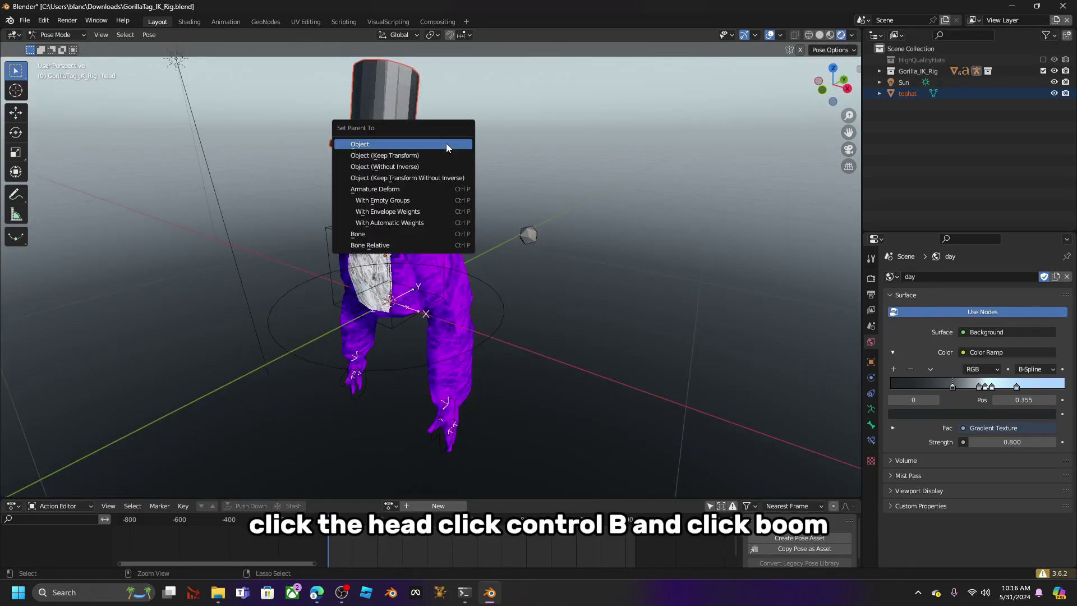
{"action": "left_click", "coordinate": [374, 235]}
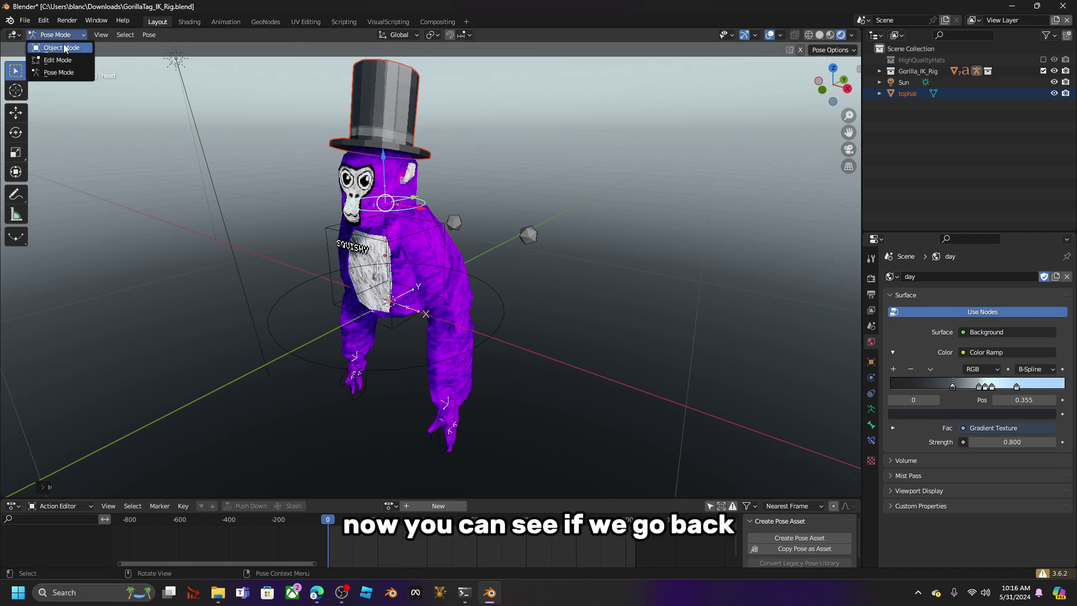
{"action": "left_click", "coordinate": [64, 47]}
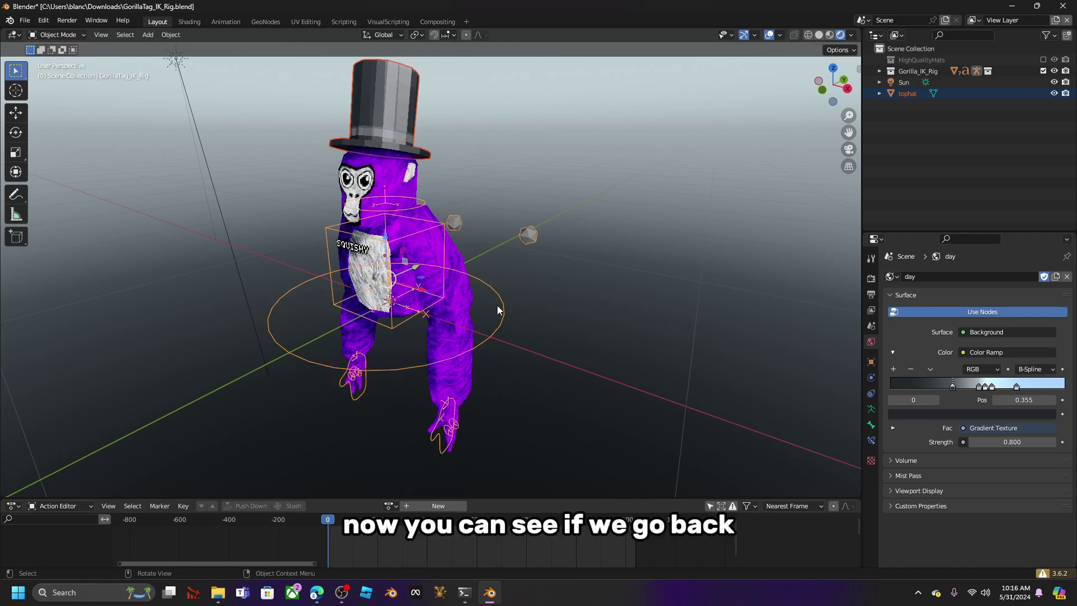
{"action": "left_click", "coordinate": [73, 36]}
{"action": "left_click", "coordinate": [72, 36]}
{"action": "left_click", "coordinate": [59, 72]}
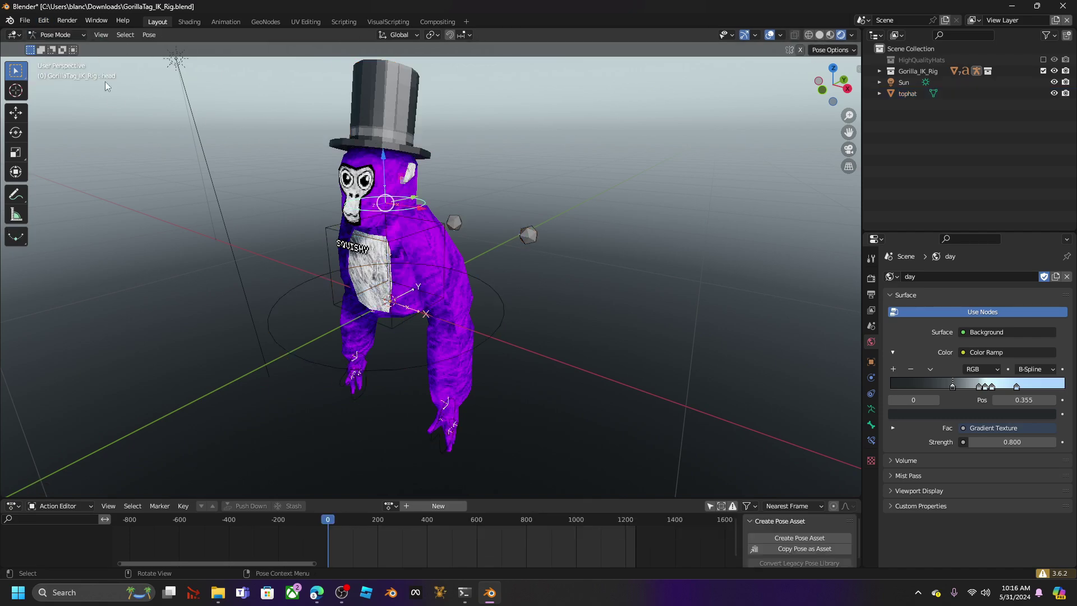
{"action": "key", "text": "r"}
{"action": "right_click", "coordinate": [395, 174]}
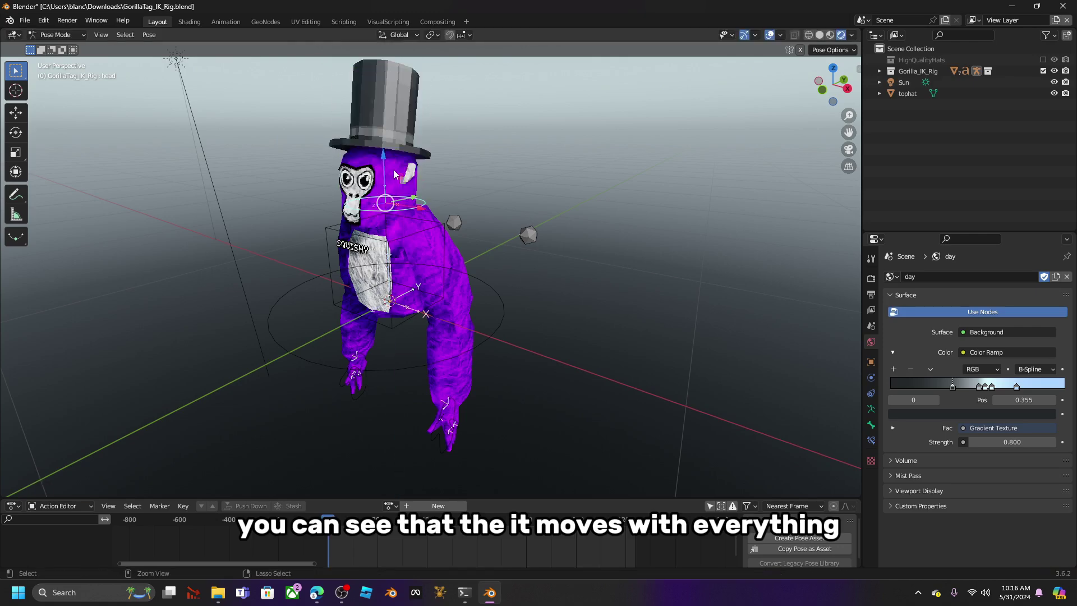
{"action": "left_click", "coordinate": [391, 273]}
{"action": "key", "text": "r"}
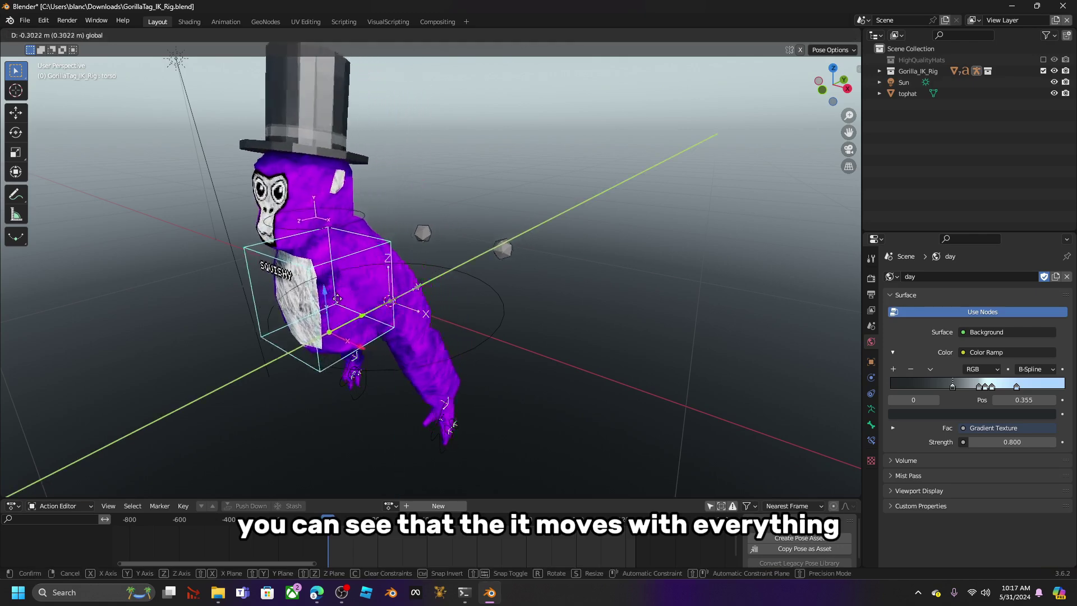
{"action": "right_click", "coordinate": [360, 33]}
{"action": "left_click", "coordinate": [56, 35]}
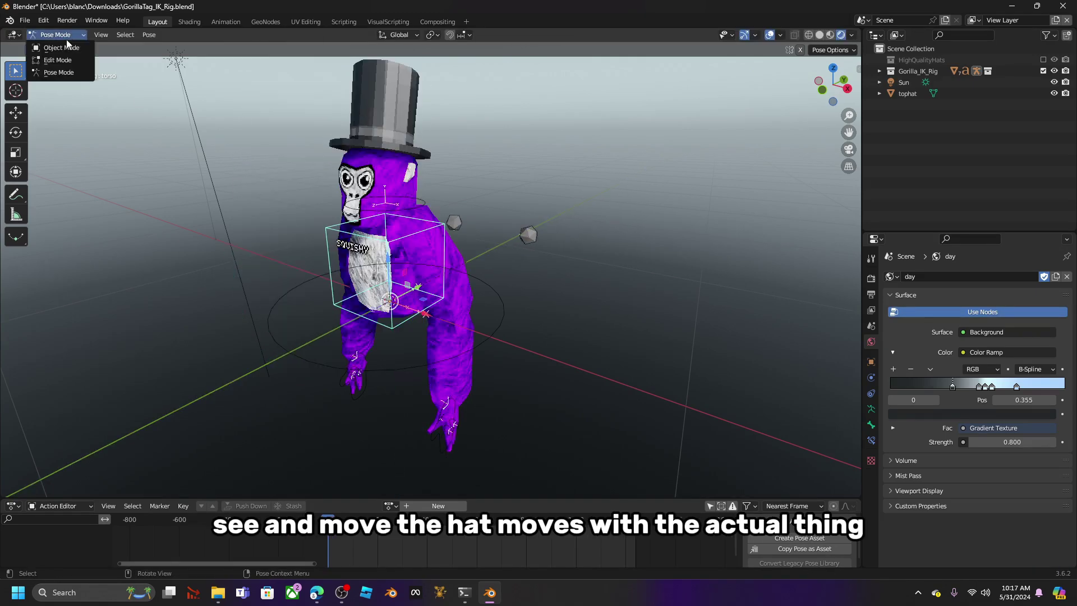
{"action": "left_click", "coordinate": [53, 48]}
{"action": "left_click", "coordinate": [603, 206]}
{"action": "middle_click_drag", "start_coordinate": [603, 206], "coordinate": [622, 235]}
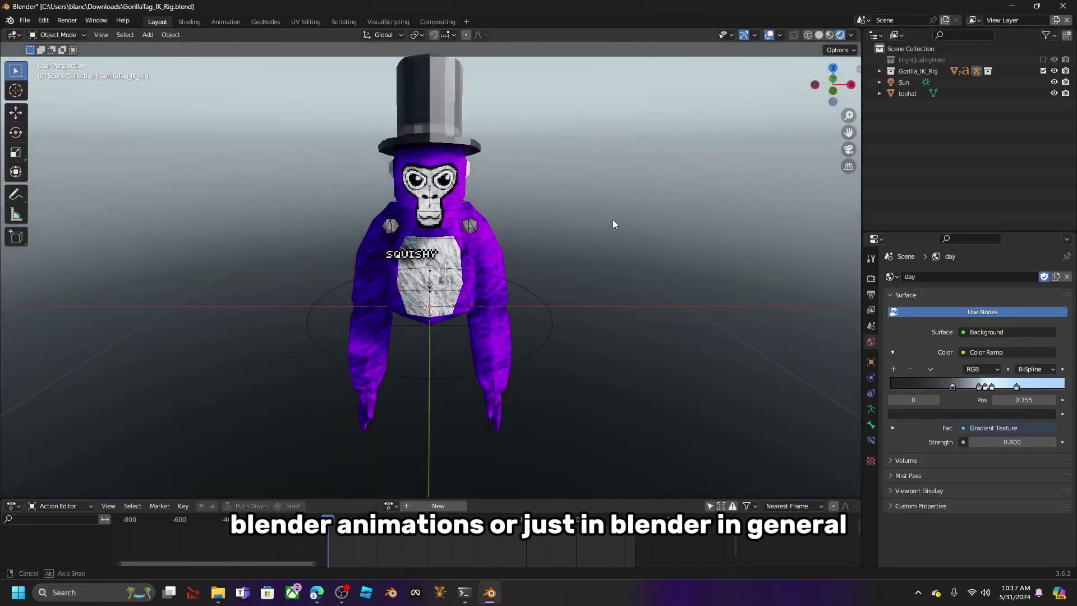